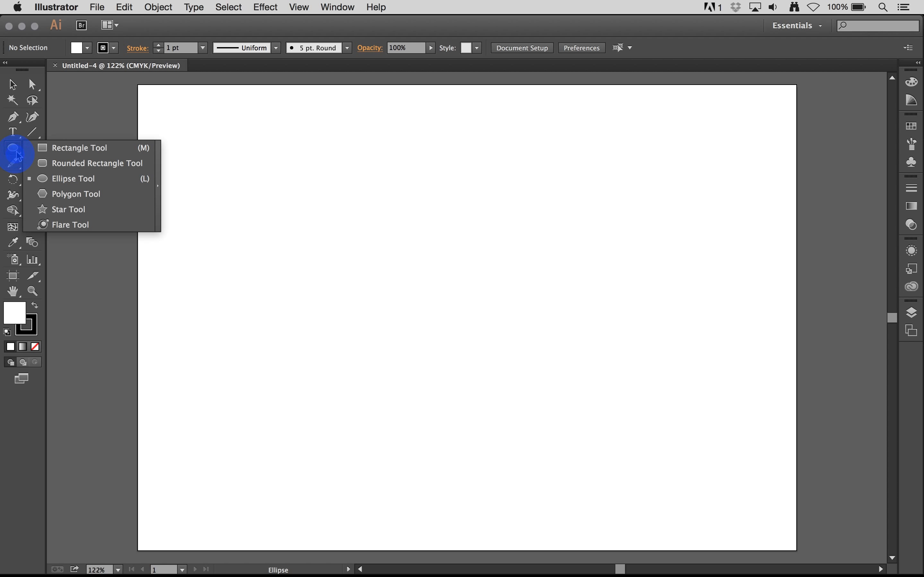
Draw a square with a CMYK Red fill near the middle of the artboard using the Rectangle tool.
{"action": "left_click", "coordinate": [13, 149]}
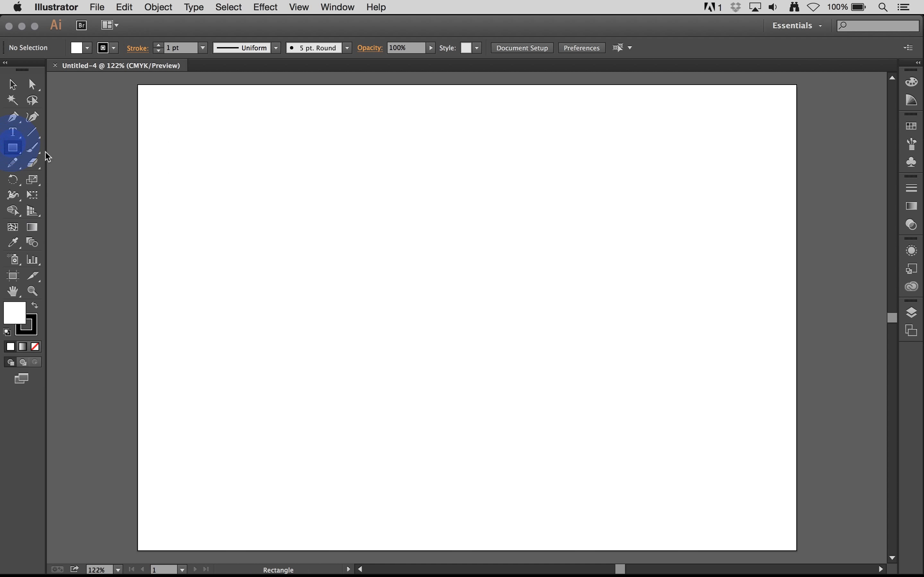
{"action": "left_click", "coordinate": [89, 49]}
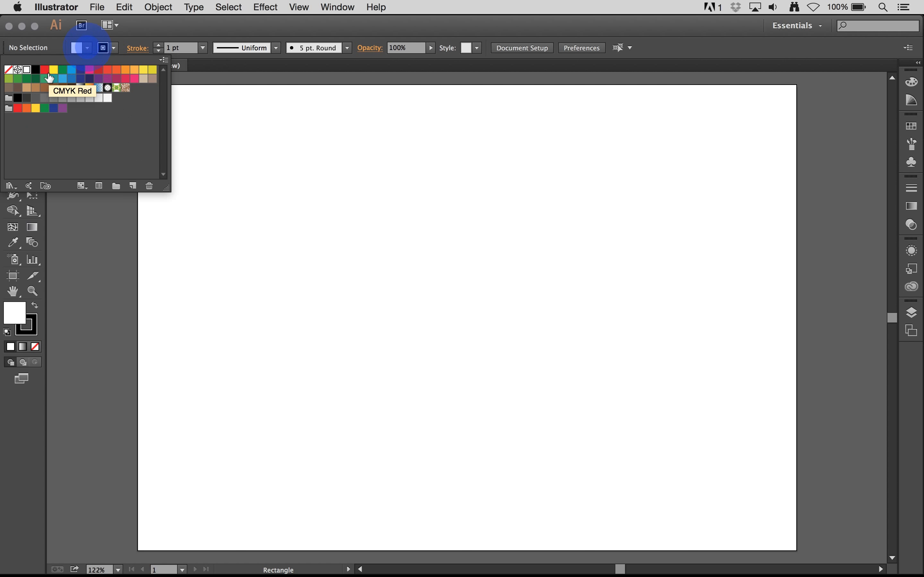
{"action": "left_click", "coordinate": [45, 70]}
{"action": "left_click", "coordinate": [287, 229]}
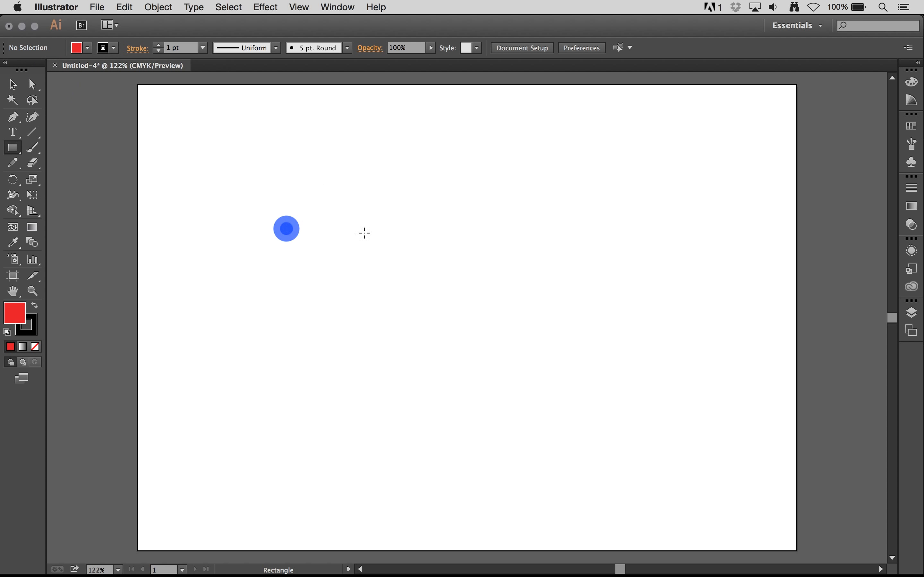
{"action": "left_click_drag", "start_coordinate": [376, 234], "coordinate": [516, 373]}
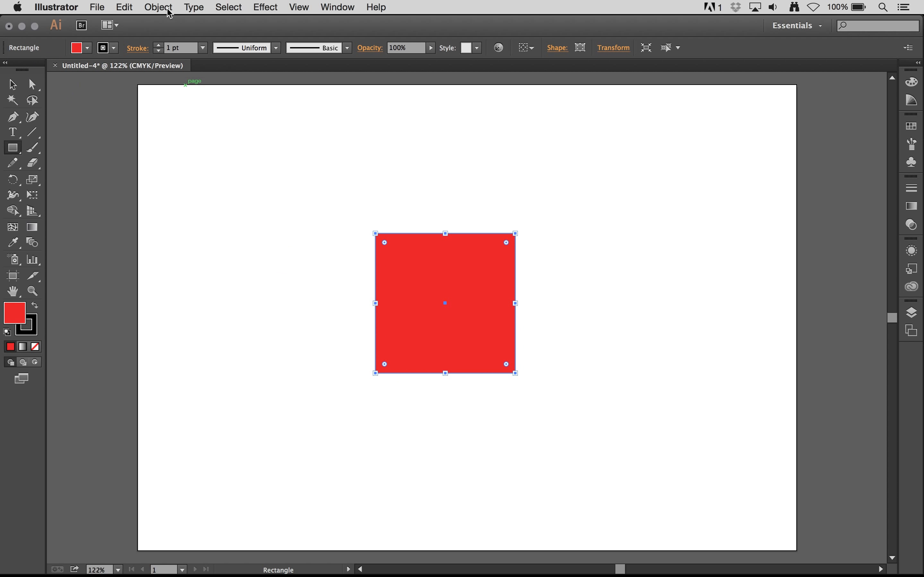
Set the red square's stroke weight to 10 pt.
{"action": "left_click", "coordinate": [158, 45]}
{"action": "left_click", "coordinate": [159, 45]}
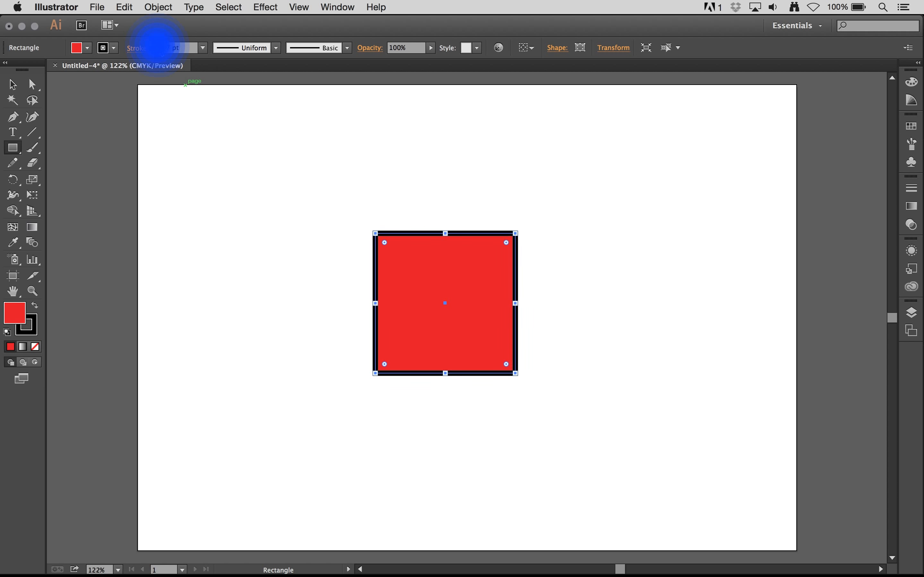
{"action": "left_click", "coordinate": [158, 45]}
{"action": "left_click", "coordinate": [159, 45]}
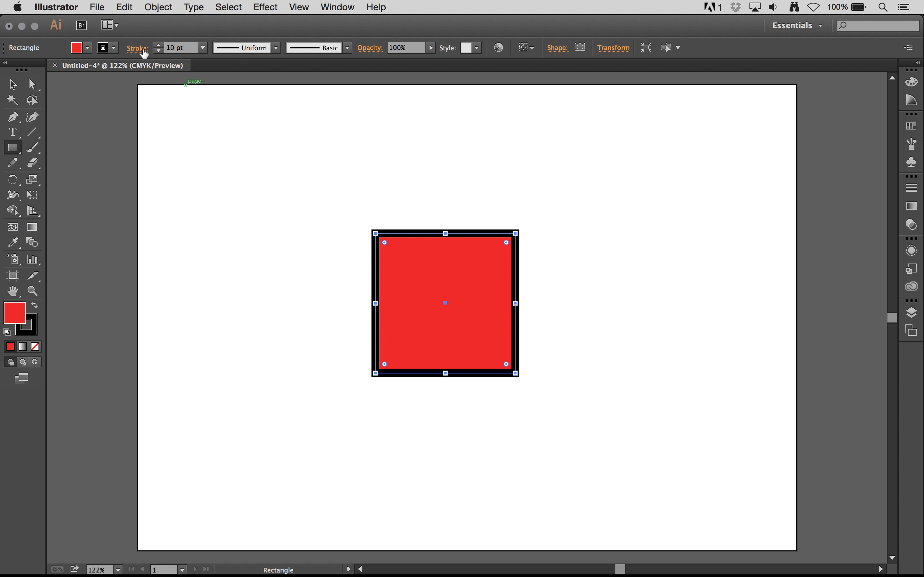
Give the square's stroke a round join and round all four corners to a radius of about 0.65 cm.
{"action": "left_click", "coordinate": [143, 52]}
{"action": "left_click", "coordinate": [70, 98]}
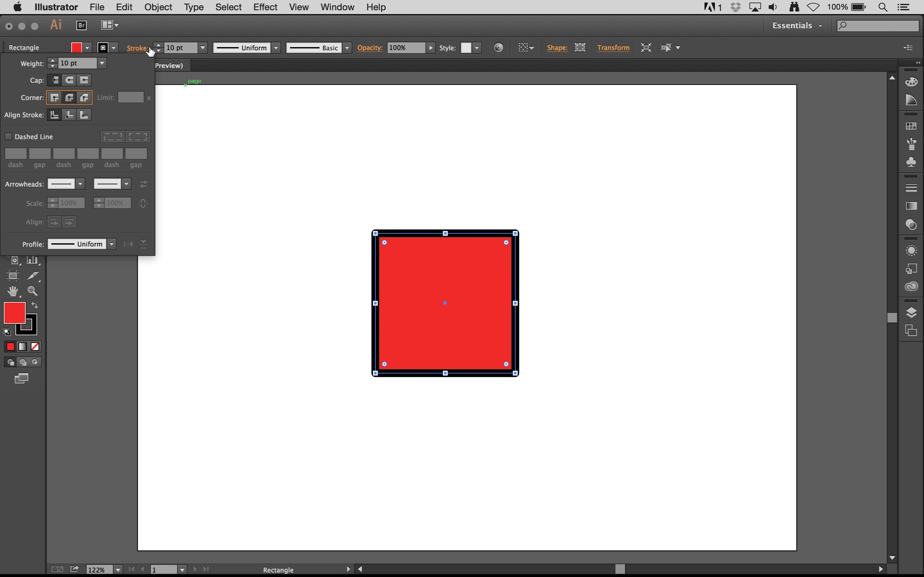
{"action": "left_click", "coordinate": [137, 48]}
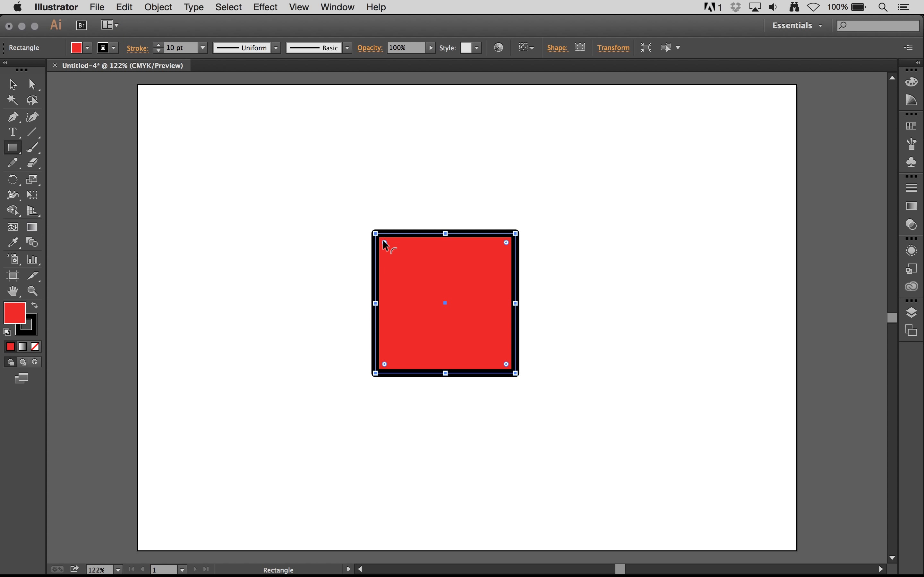
{"action": "left_click_drag", "start_coordinate": [383, 242], "coordinate": [392, 247]}
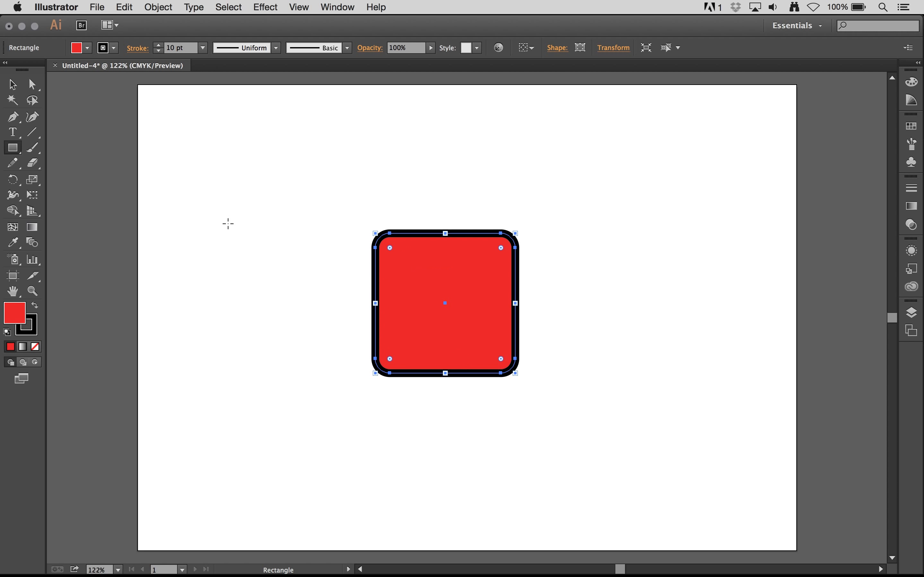
Save the drawing as squa2.ai in the TEST001 folder, in Adobe Illustrator format with the default Illustrator CC options.
{"action": "left_click", "coordinate": [99, 7]}
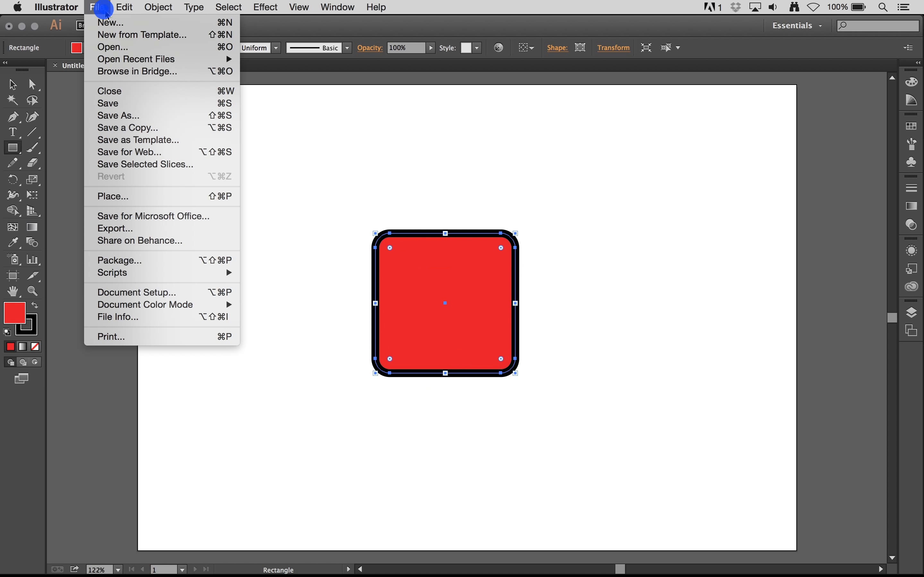
{"action": "left_click", "coordinate": [110, 104]}
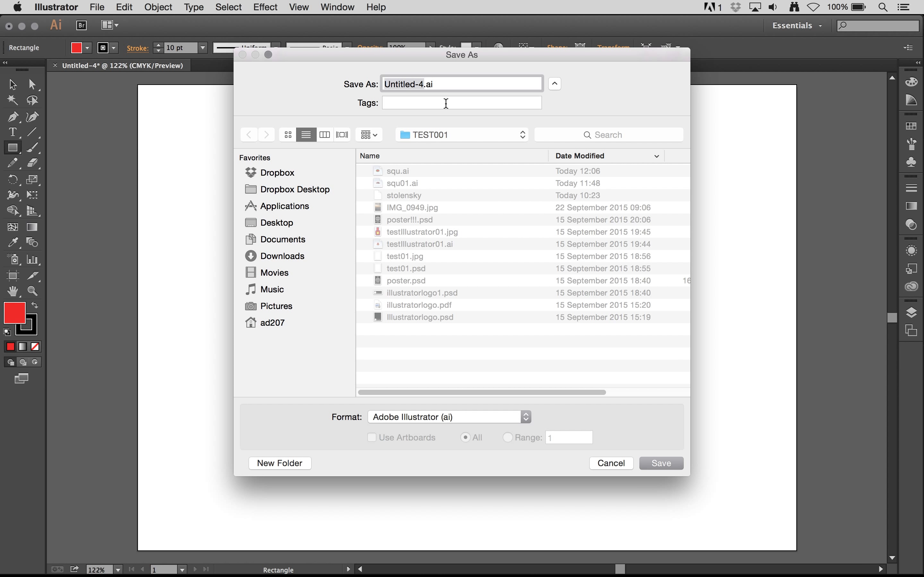
{"action": "type", "text": "squa2"}
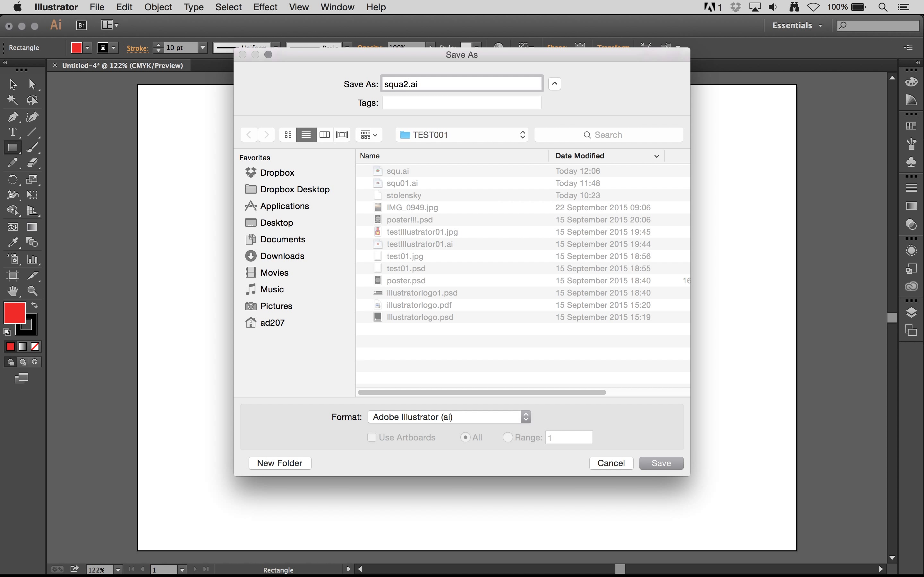
{"action": "key", "text": "Return"}
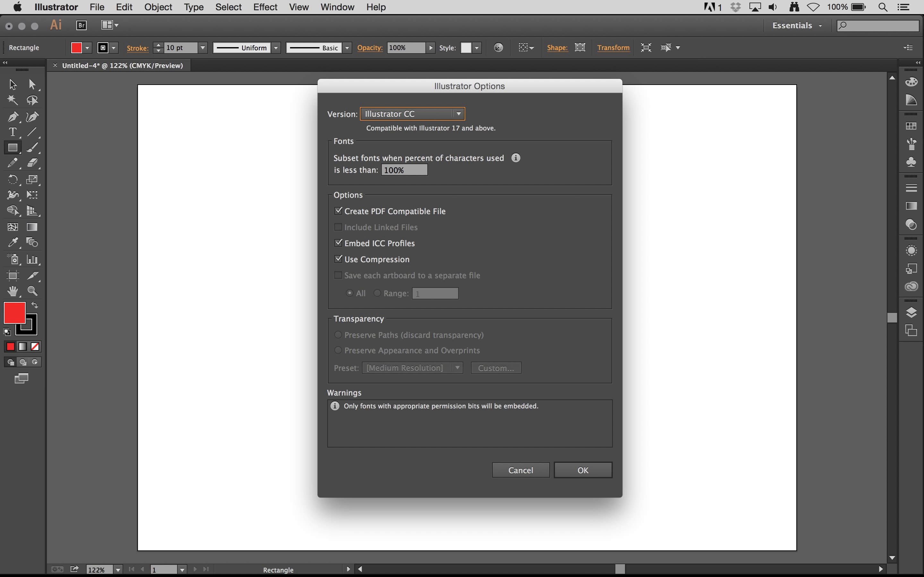
{"action": "key", "text": "Return"}
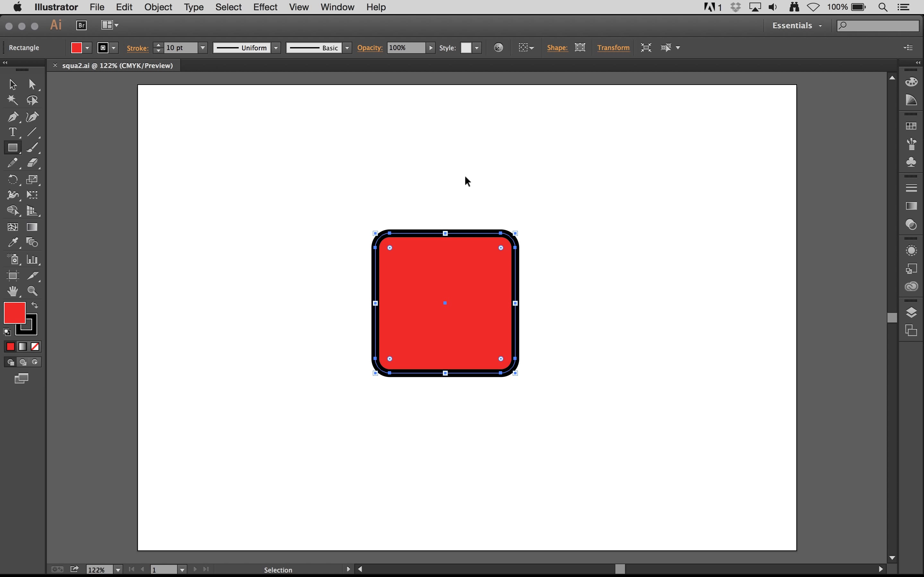
Switch to Photoshop and create a new document 200 mm wide and 200 mm high.
{"action": "key", "text": "super+Tab"}
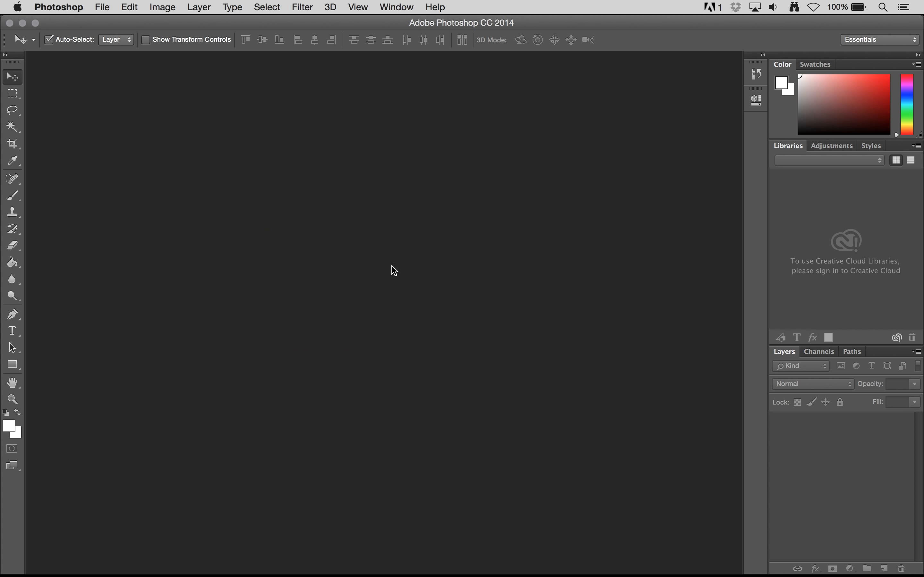
{"action": "left_click", "coordinate": [102, 7]}
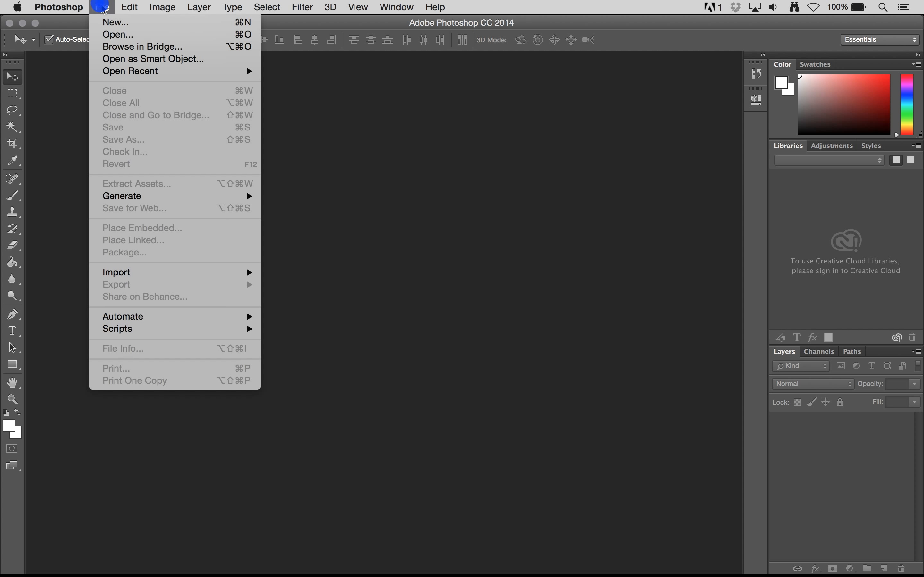
{"action": "left_click", "coordinate": [114, 24]}
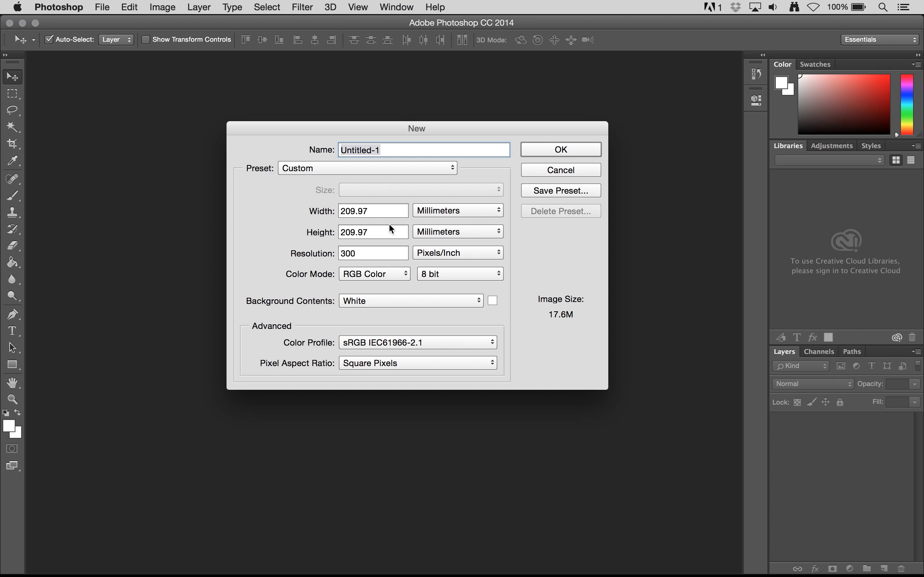
{"action": "double_click", "coordinate": [367, 215]}
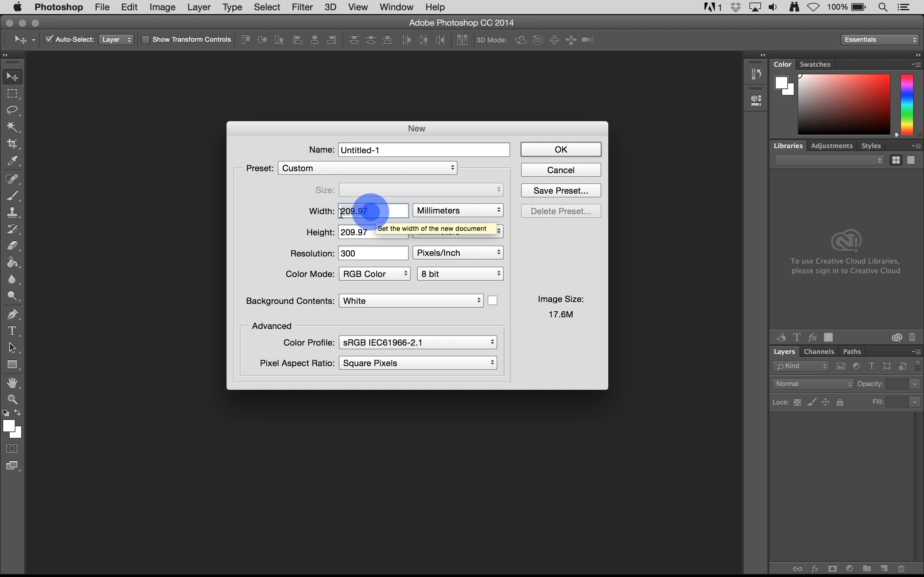
{"action": "type", "text": "200"}
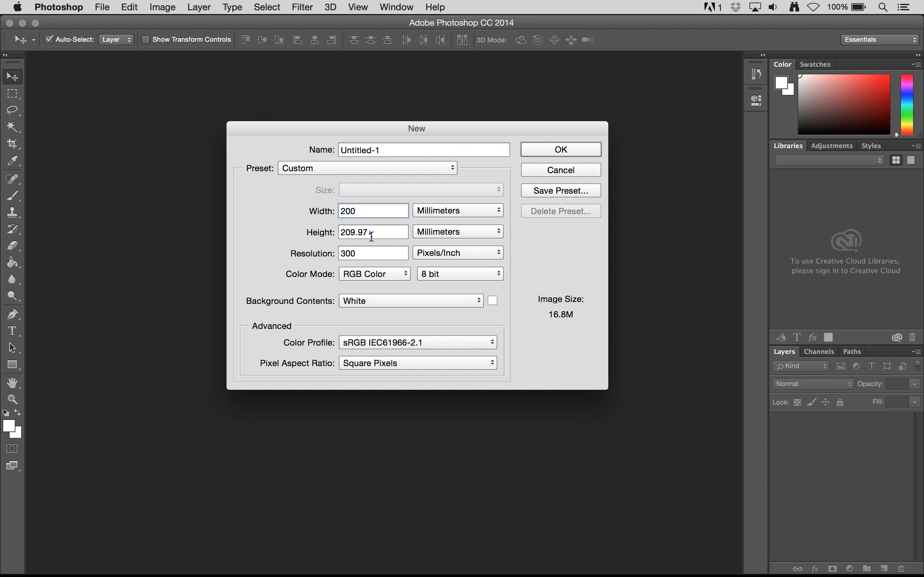
{"action": "double_click", "coordinate": [376, 234]}
{"action": "type", "text": "200"}
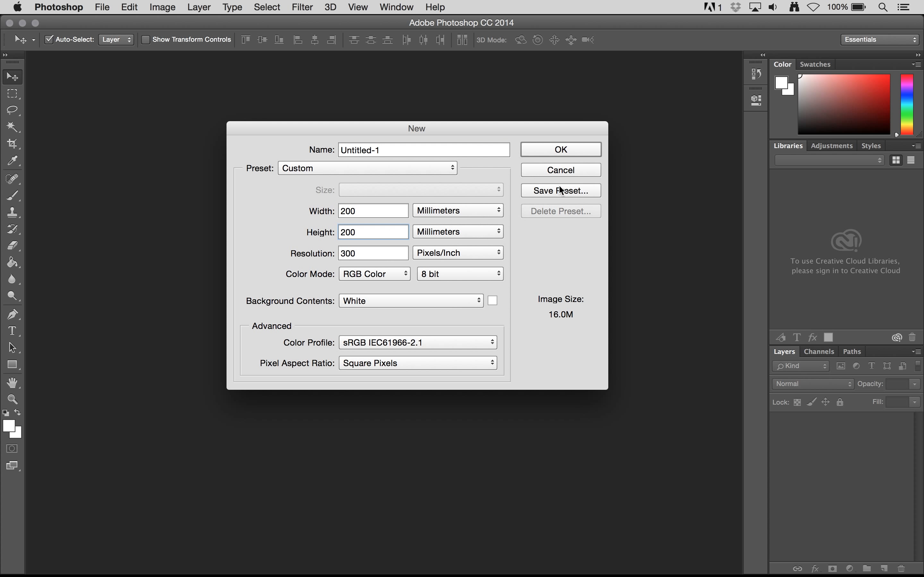
{"action": "left_click", "coordinate": [579, 153]}
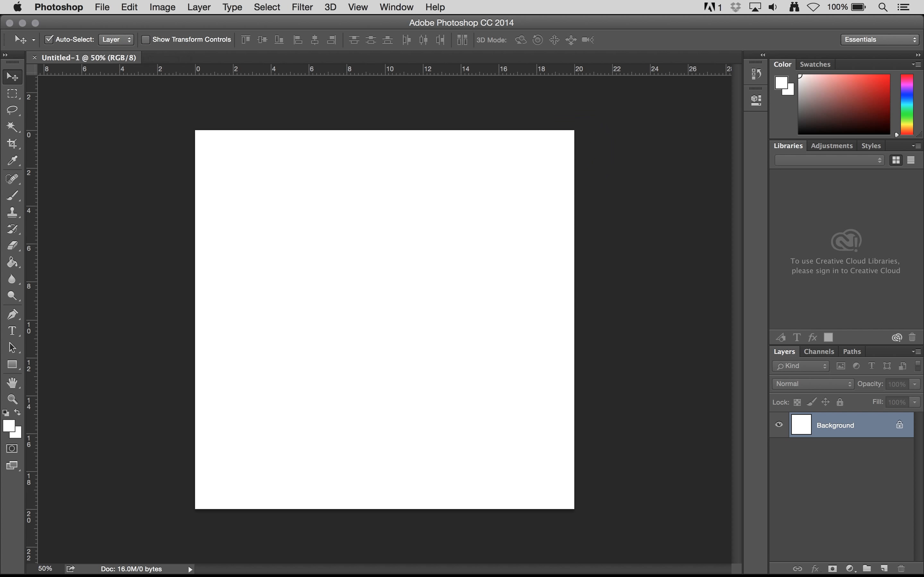
Place squa2.ai as a linked smart object cropped to its bounding box, and scale it from its centre to about 220%.
{"action": "left_click", "coordinate": [102, 7]}
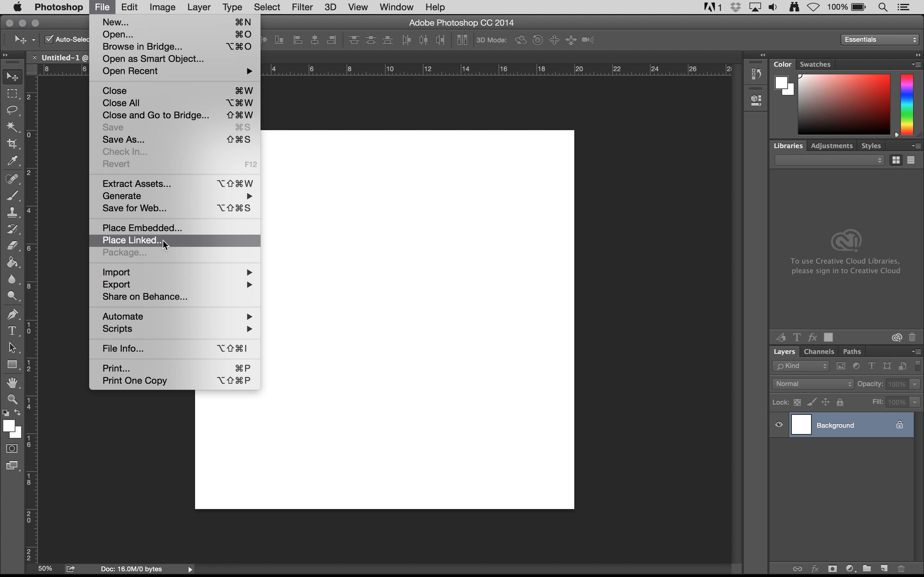
{"action": "left_click", "coordinate": [174, 245]}
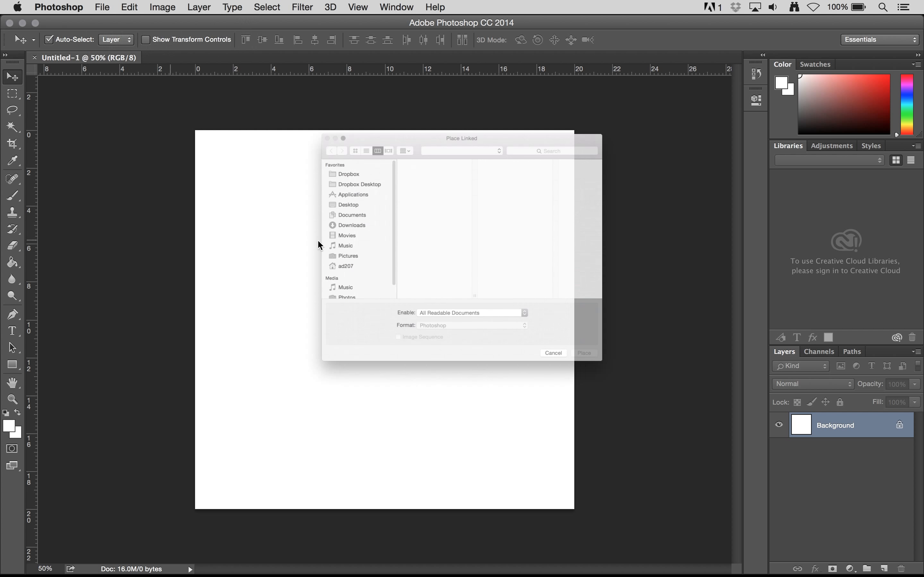
{"action": "left_click", "coordinate": [403, 127]}
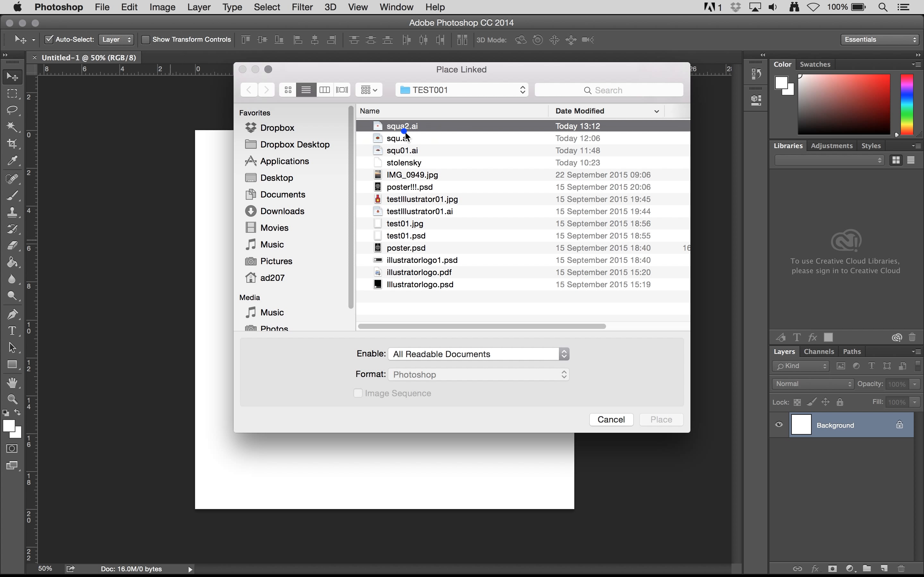
{"action": "left_click", "coordinate": [655, 419]}
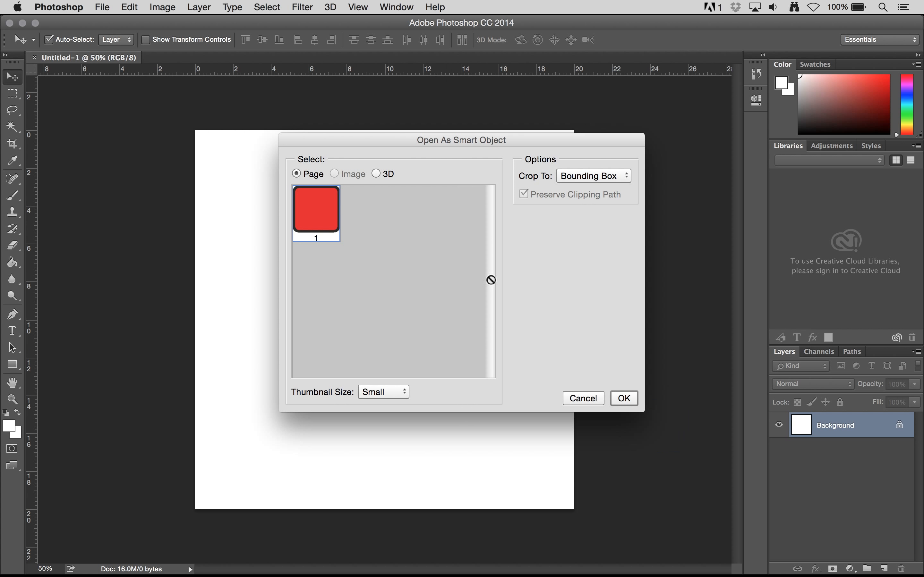
{"action": "left_click", "coordinate": [624, 399]}
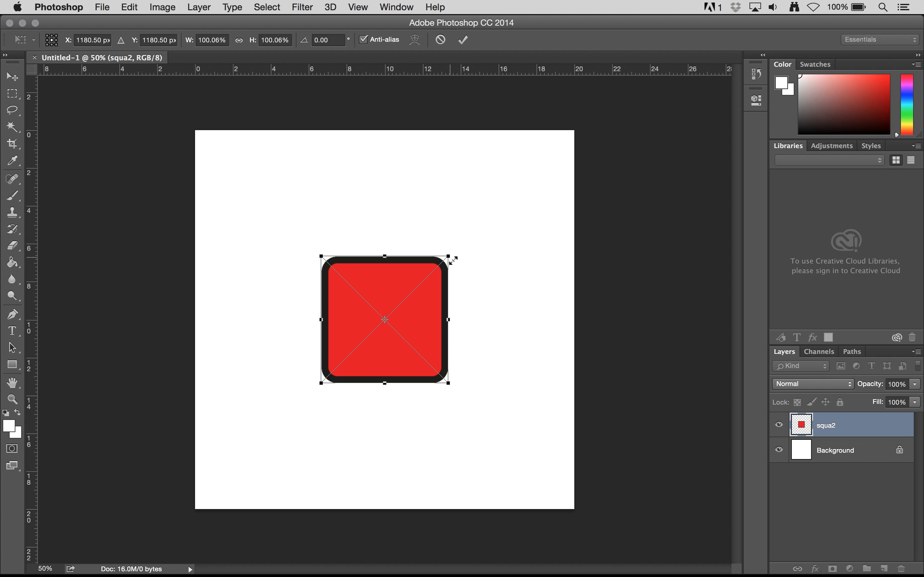
{"action": "left_click_drag", "start_coordinate": [450, 256], "coordinate": [524, 176]}
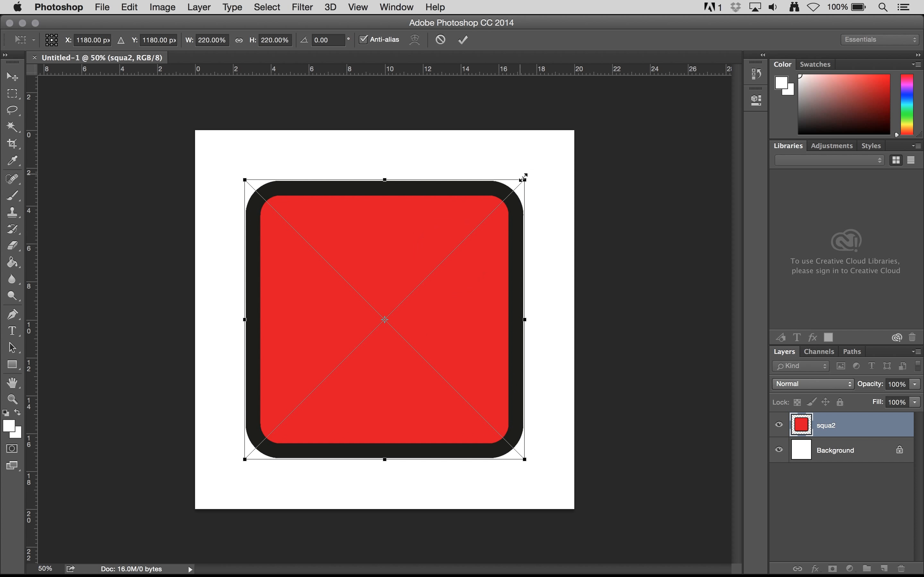
{"action": "left_click", "coordinate": [463, 40]}
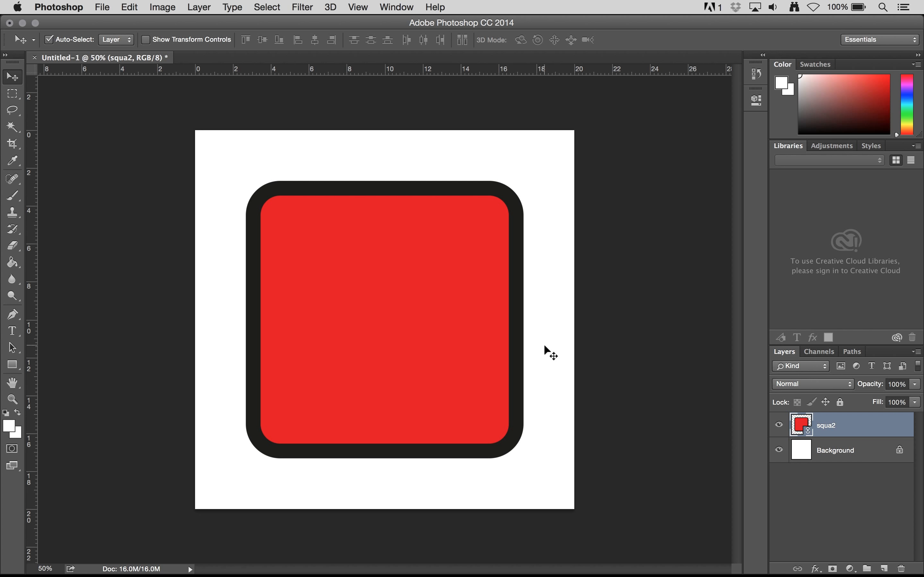
Switch to Illustrator and change the fill of the rounded square in squa2.ai to orange.
{"action": "key", "text": "super"}
{"action": "key", "text": "super+Tab"}
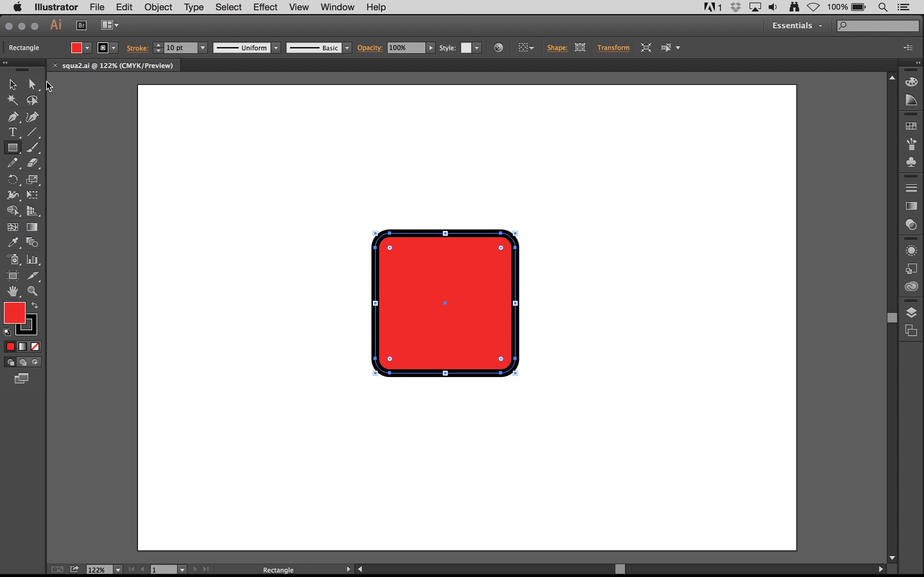
{"action": "left_click", "coordinate": [32, 84]}
{"action": "left_click", "coordinate": [415, 283]}
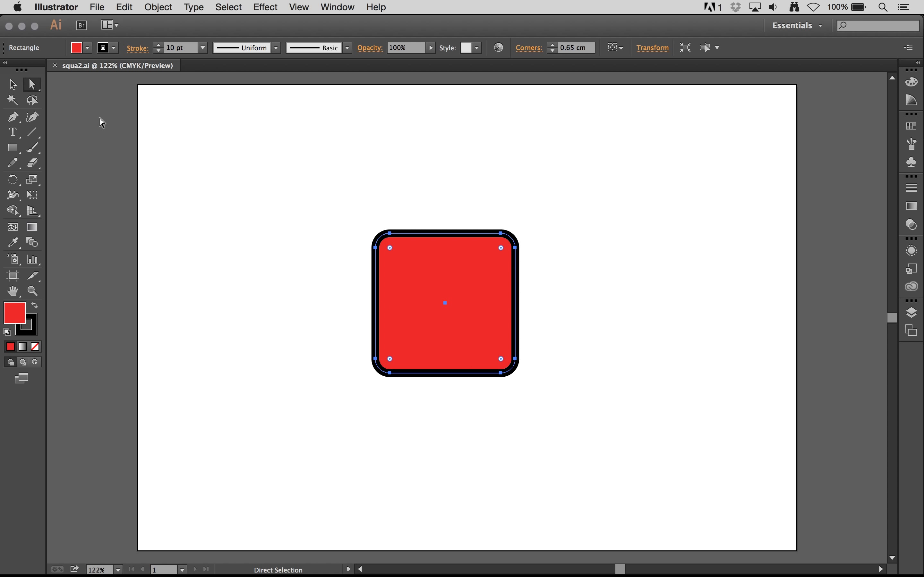
{"action": "left_click", "coordinate": [84, 48]}
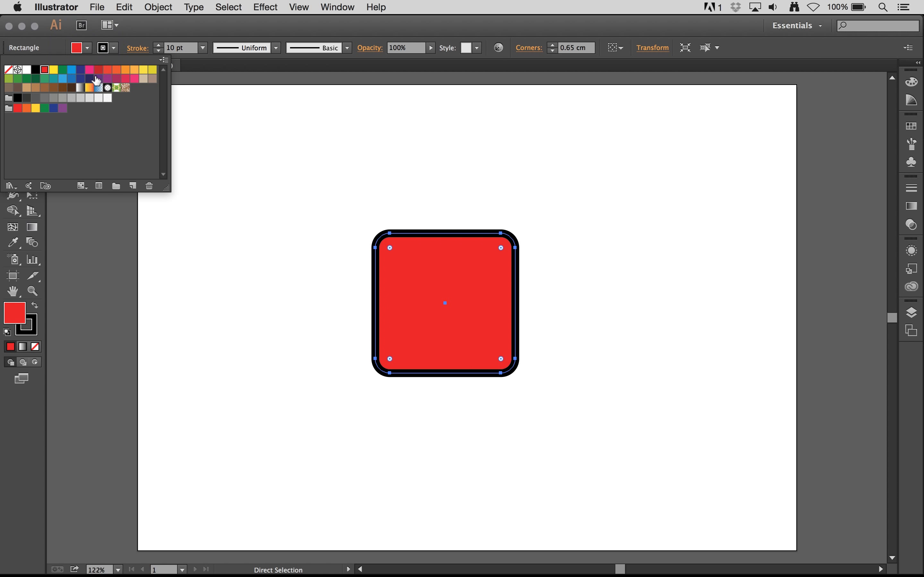
{"action": "left_click", "coordinate": [122, 71]}
Set the rounded square's stroke weight to 7 pt.
{"action": "left_click", "coordinate": [113, 50]}
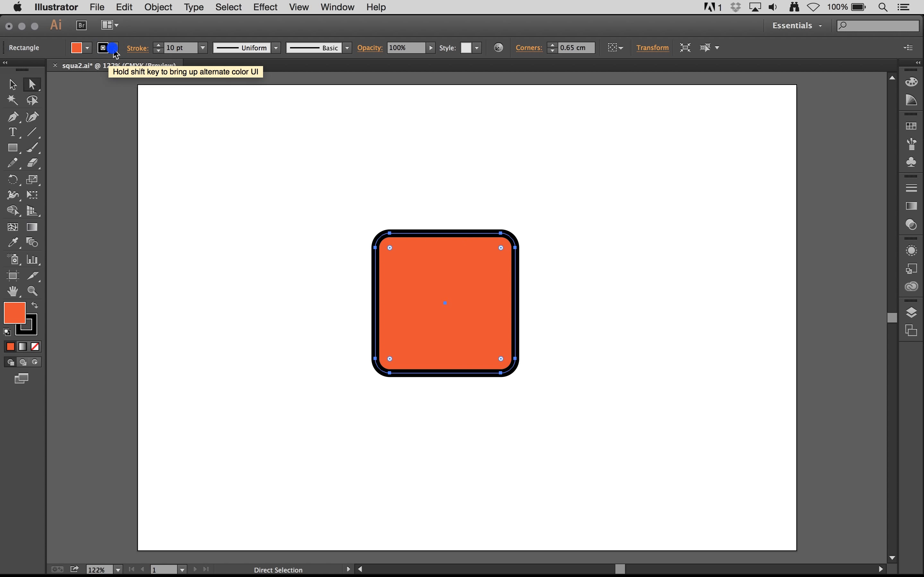
{"action": "left_click", "coordinate": [158, 51]}
{"action": "left_click", "coordinate": [159, 50]}
{"action": "left_click", "coordinate": [158, 51]}
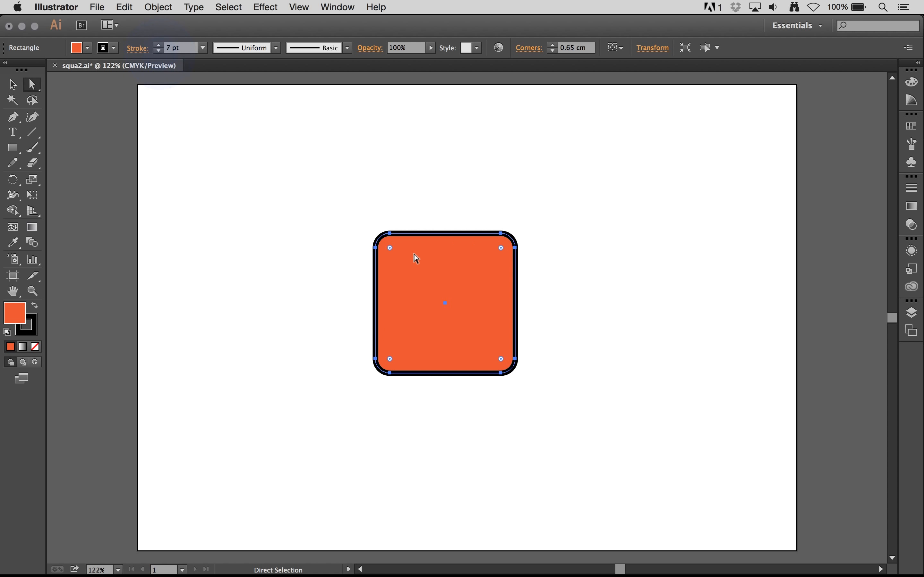
Save the edited squa2.ai and switch to Photoshop to check the linked smart object.
{"action": "key", "text": "super+equal"}
{"action": "key", "text": "super+equal"}
{"action": "key", "text": "super+equal"}
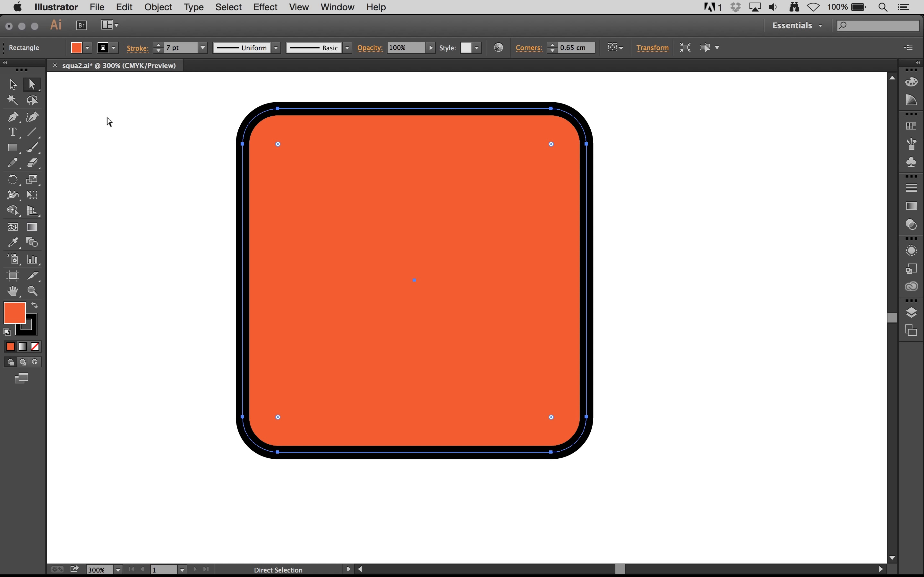
{"action": "left_click", "coordinate": [97, 7]}
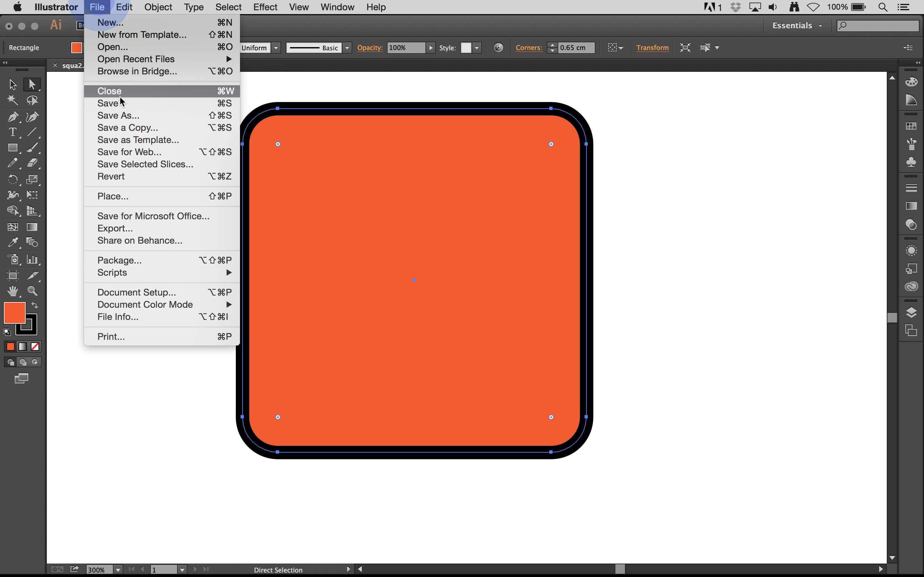
{"action": "left_click", "coordinate": [134, 115]}
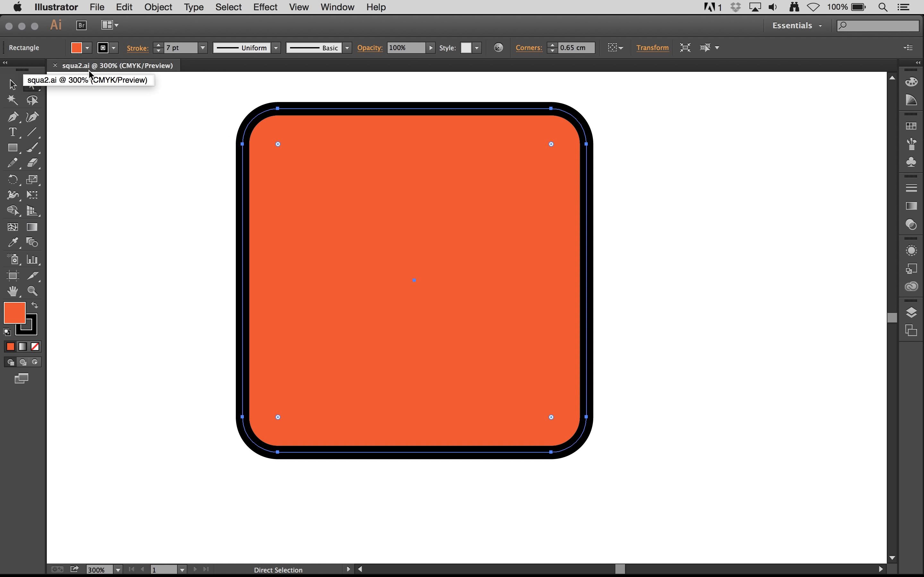
{"action": "key", "text": "super+Tab"}
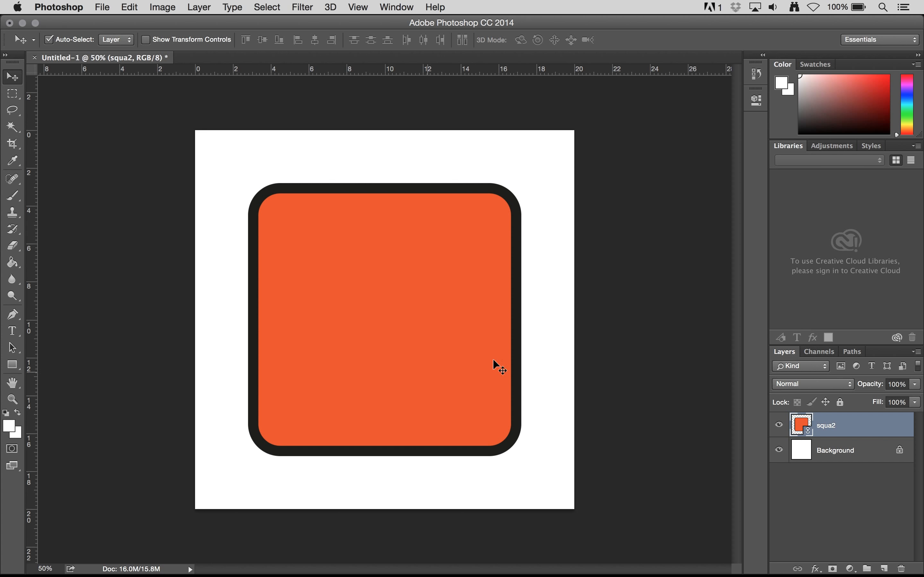
Switch to Illustrator and scale the rounded square down proportionally from its centre to about 4.7 cm wide.
{"action": "key", "text": "super+Tab"}
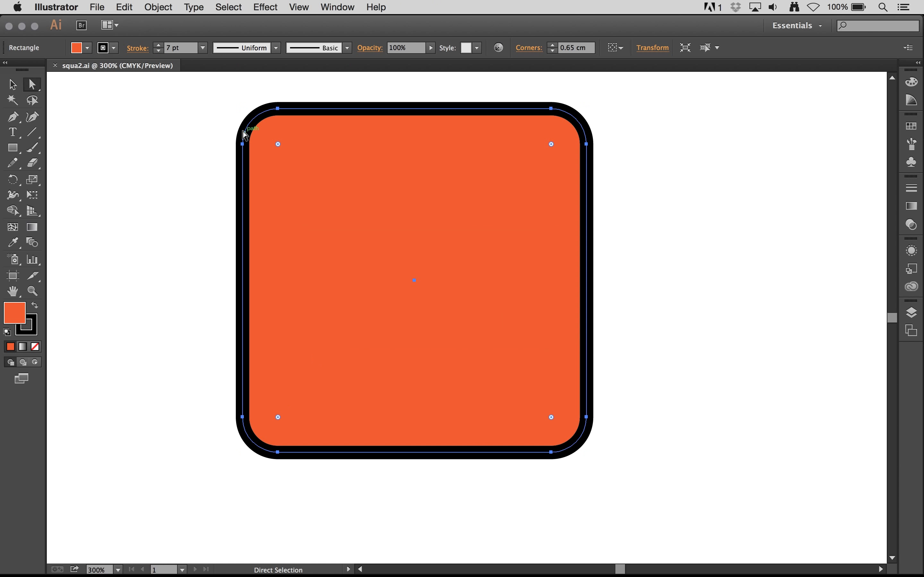
{"action": "key", "text": "super+minus"}
{"action": "key", "text": "a"}
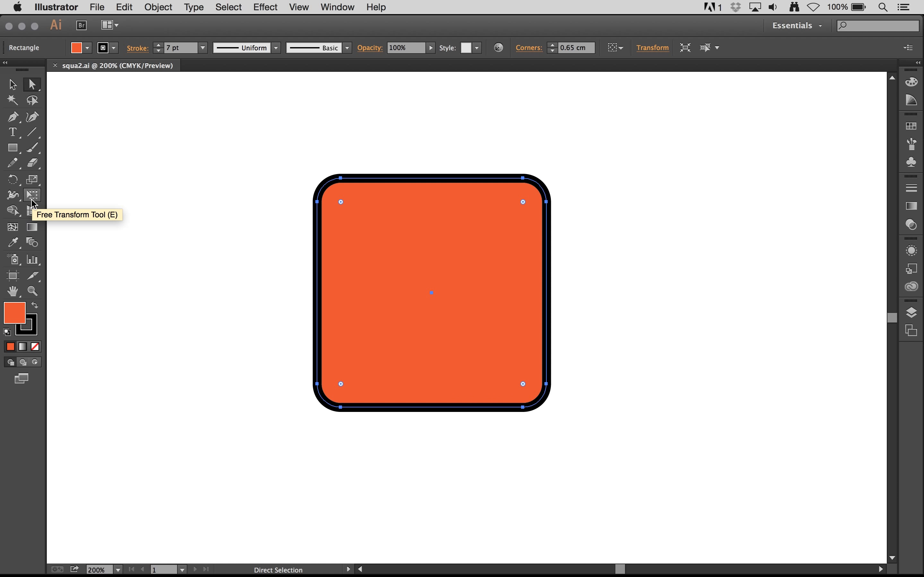
{"action": "left_click", "coordinate": [13, 85]}
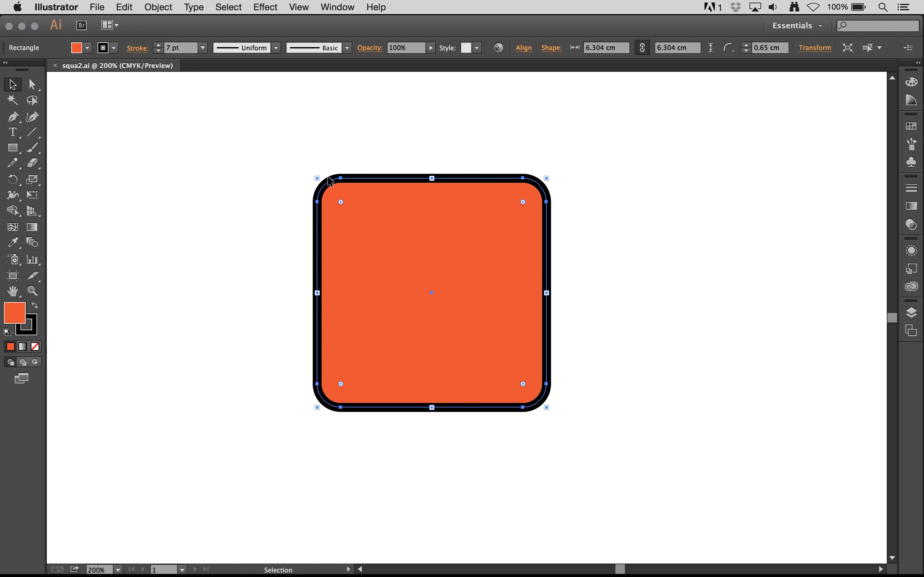
{"action": "left_click_drag", "start_coordinate": [317, 178], "coordinate": [346, 207]}
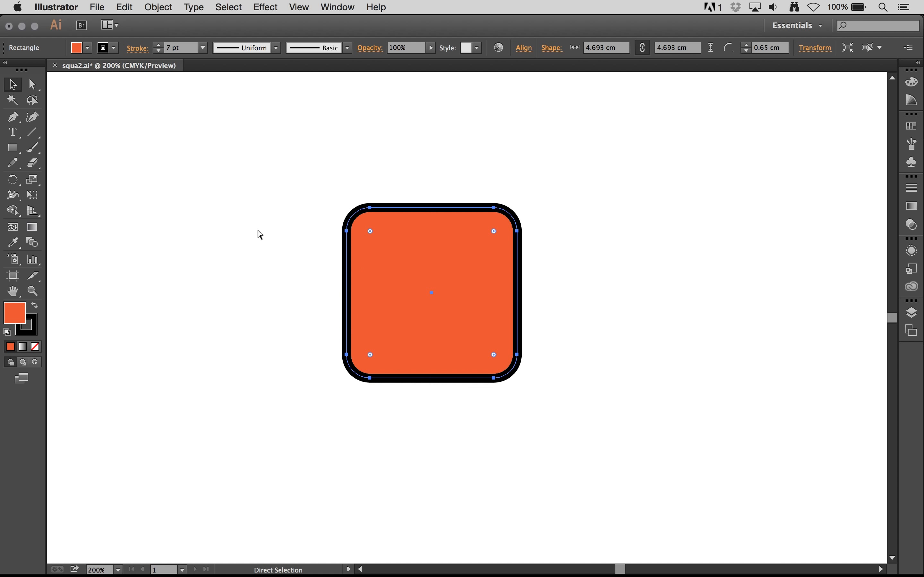
Save squa2.ai, check the linked smart object in Photoshop, and return to Illustrator.
{"action": "key", "text": "super+s"}
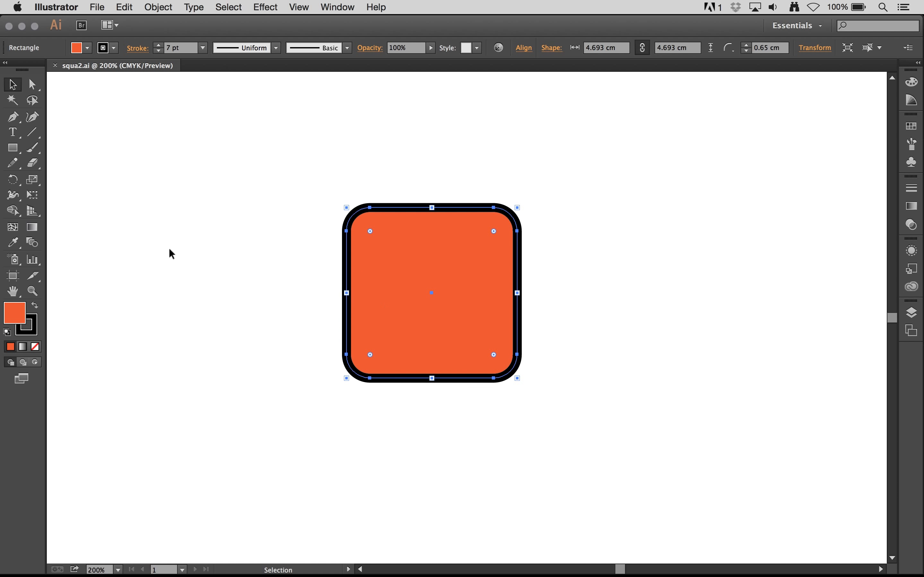
{"action": "key", "text": "super+Tab"}
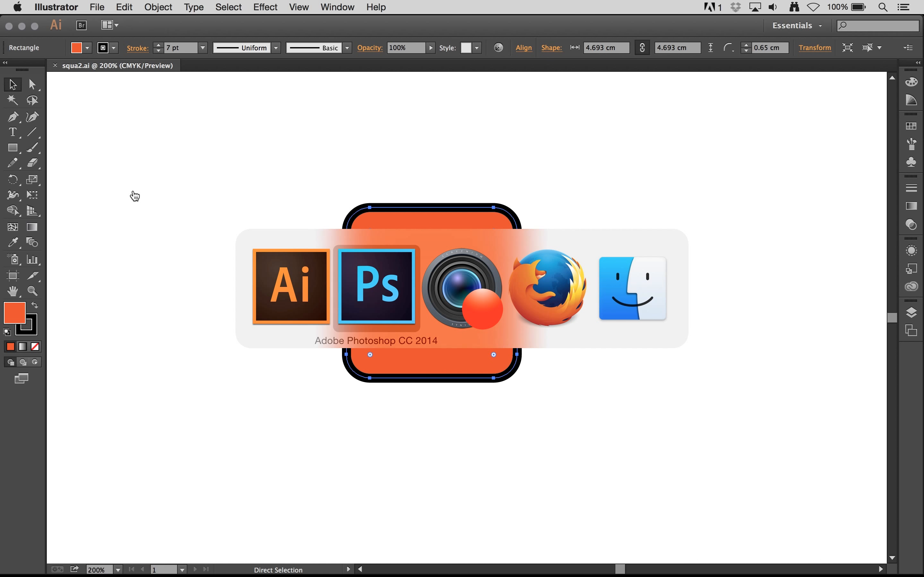
{"action": "key", "text": "super+Tab"}
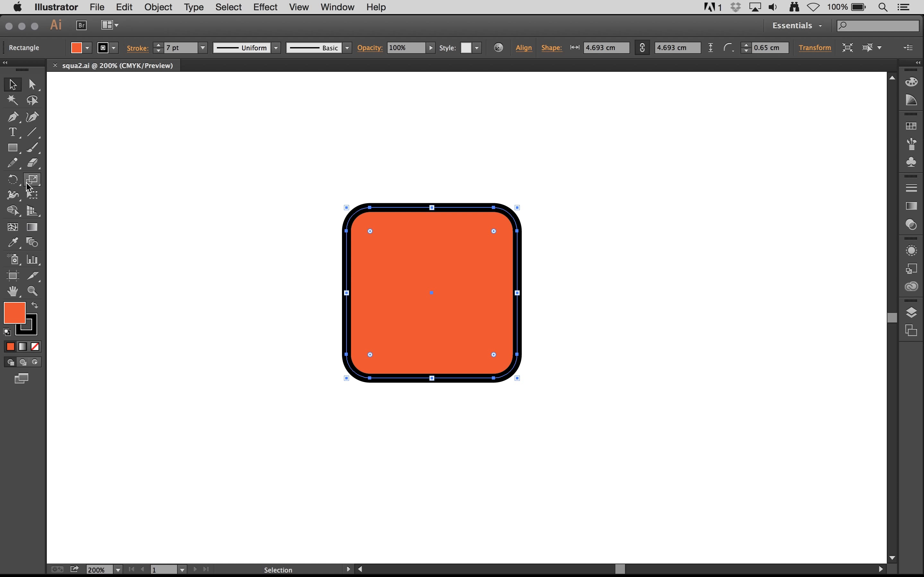
Add the text "Logo" below the rounded square and set its font to Cooper Black.
{"action": "left_click", "coordinate": [16, 134]}
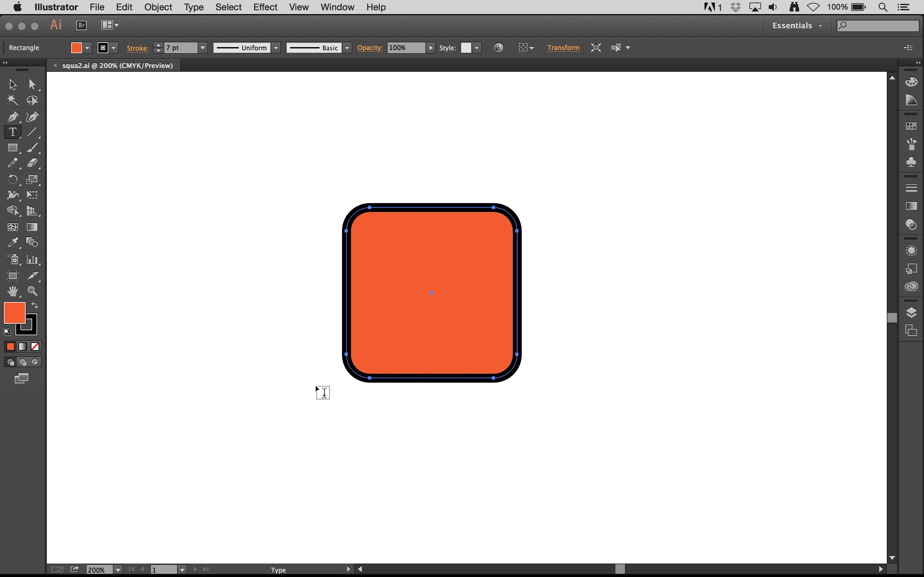
{"action": "left_click", "coordinate": [315, 442]}
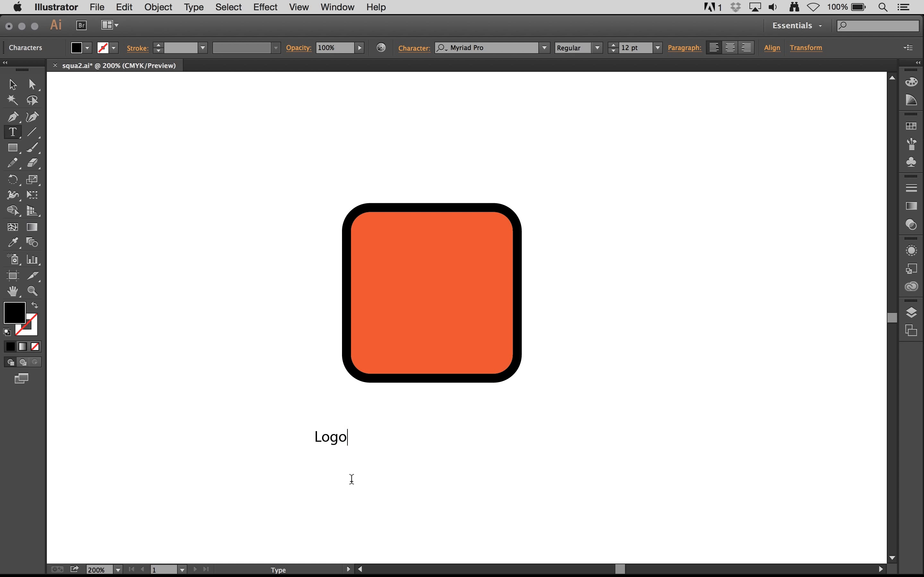
{"action": "key", "text": "super+a"}
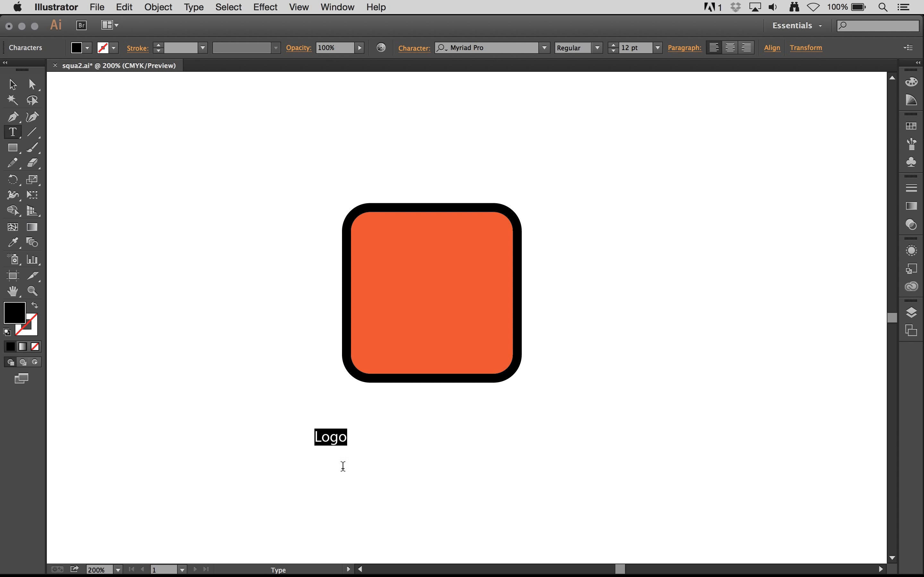
{"action": "left_click", "coordinate": [494, 50]}
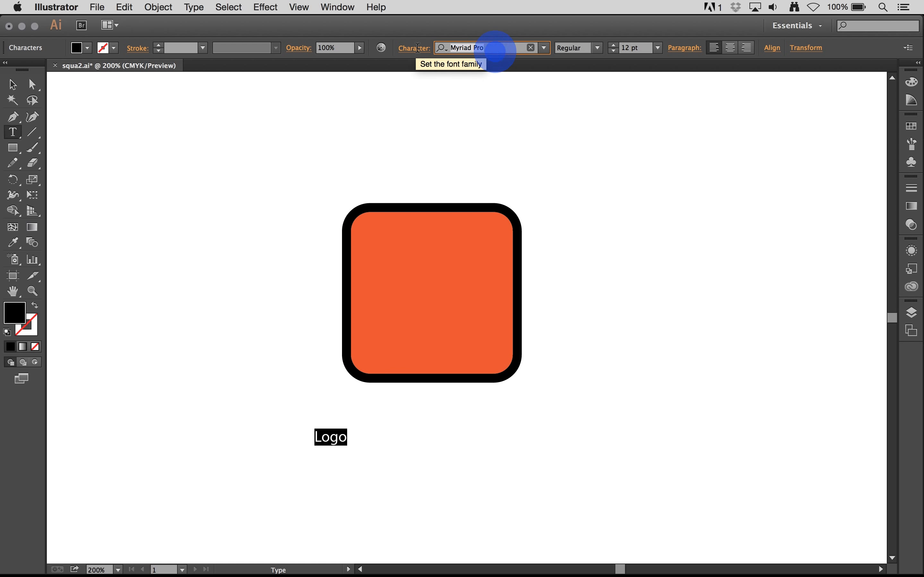
{"action": "type", "text": "Cooper"}
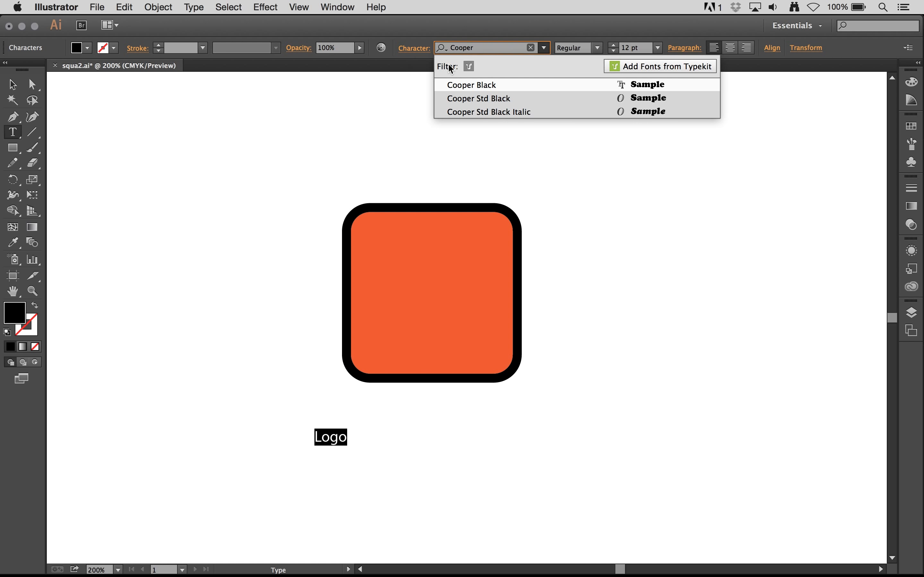
{"action": "left_click", "coordinate": [468, 85]}
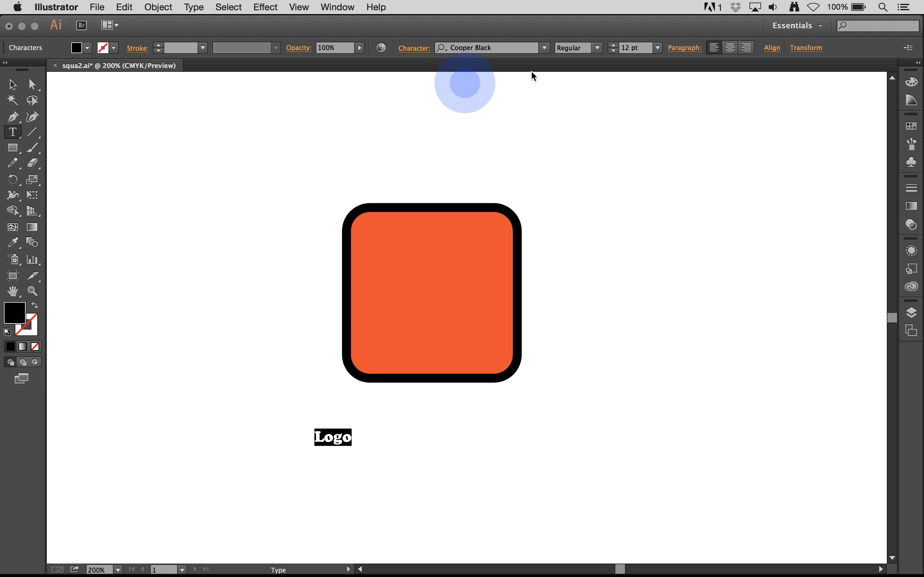
Try a font size of 200 pt for the Logo text.
{"action": "double_click", "coordinate": [632, 49]}
{"action": "type", "text": "2"}
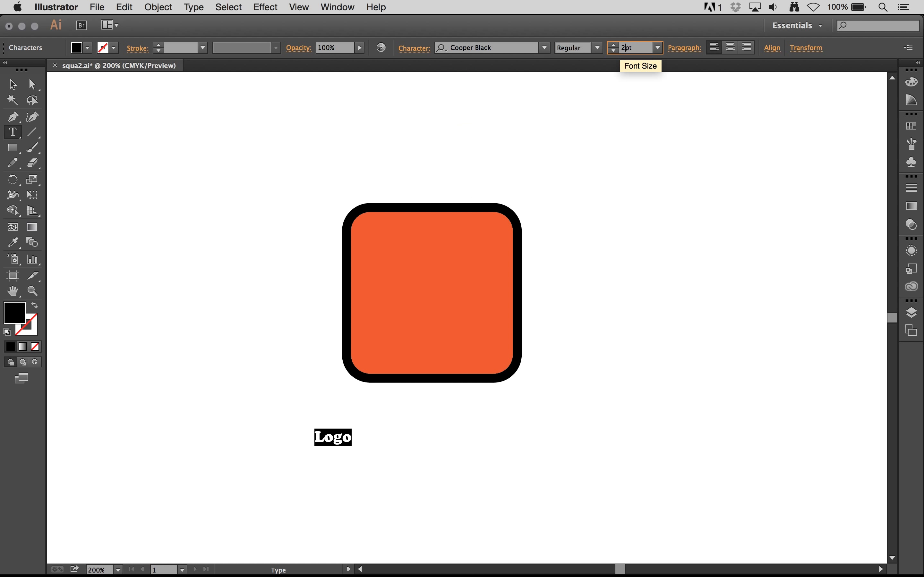
{"action": "key", "text": "Return"}
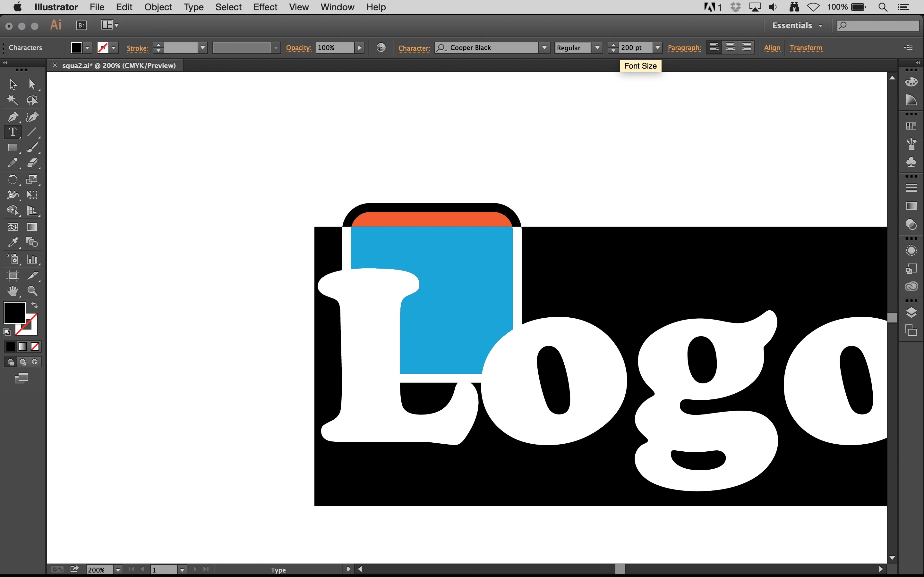
Set the Logo text's font size to 100 pt and move it over the lower part of the rounded square.
{"action": "double_click", "coordinate": [632, 48]}
{"action": "type", "text": "100"}
{"action": "key", "text": "Return"}
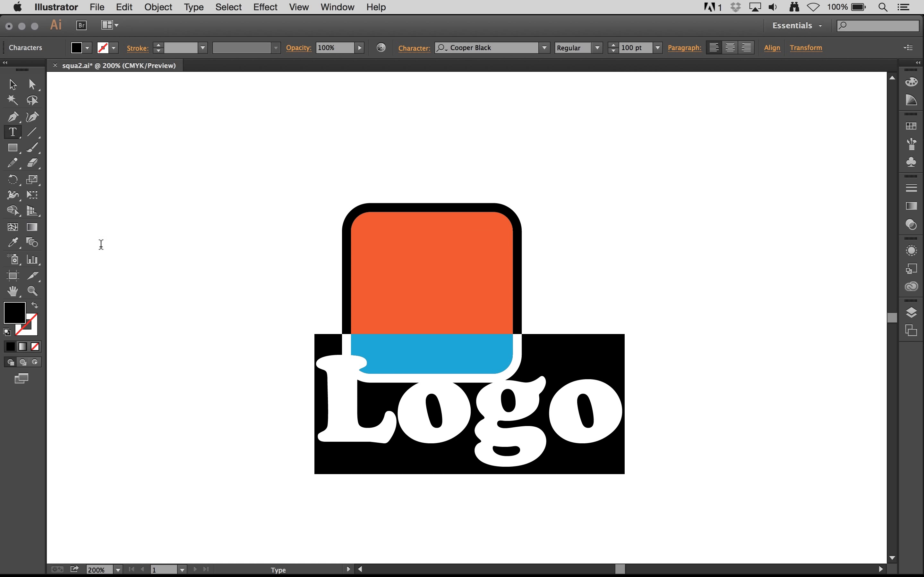
{"action": "left_click", "coordinate": [14, 85]}
{"action": "left_click_drag", "start_coordinate": [450, 415], "coordinate": [426, 325]}
{"action": "left_click", "coordinate": [430, 322]}
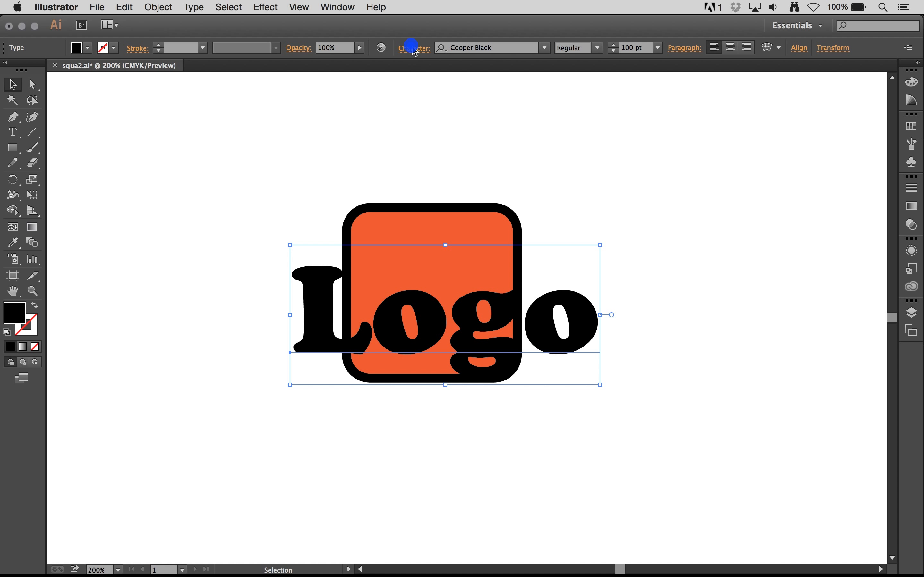
Select all the characters of the Logo text and tighten their tracking to -21.
{"action": "left_click", "coordinate": [412, 48]}
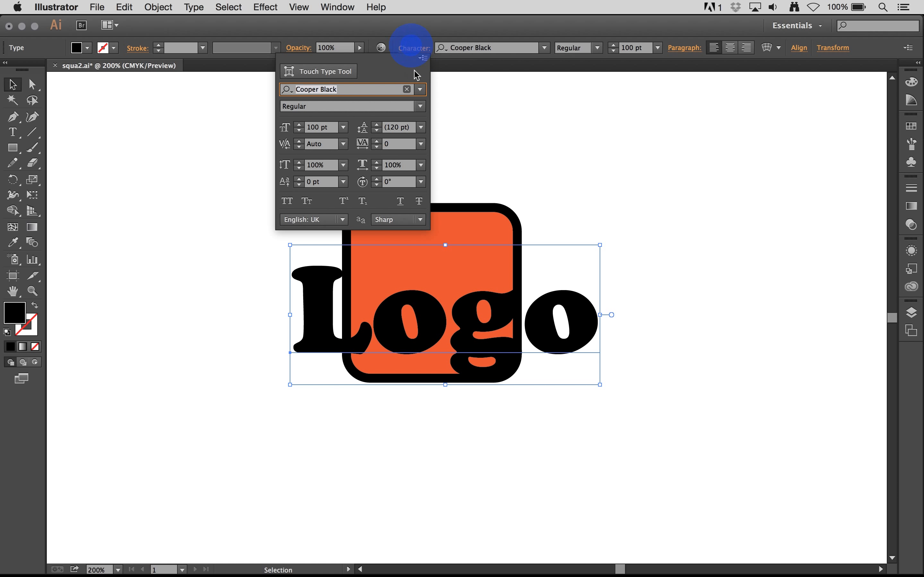
{"action": "left_click", "coordinate": [12, 130]}
{"action": "left_click", "coordinate": [411, 48]}
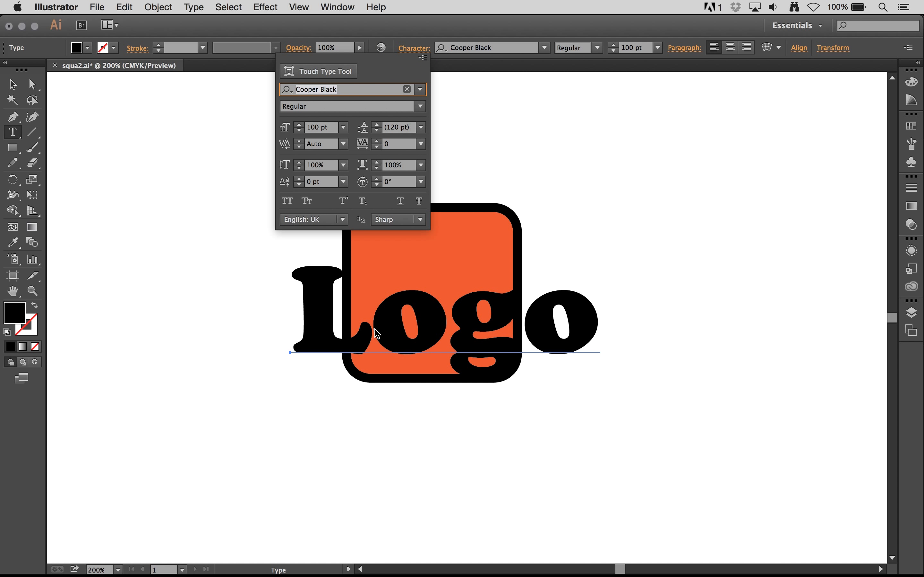
{"action": "left_click", "coordinate": [377, 333]}
{"action": "double_click", "coordinate": [377, 333]}
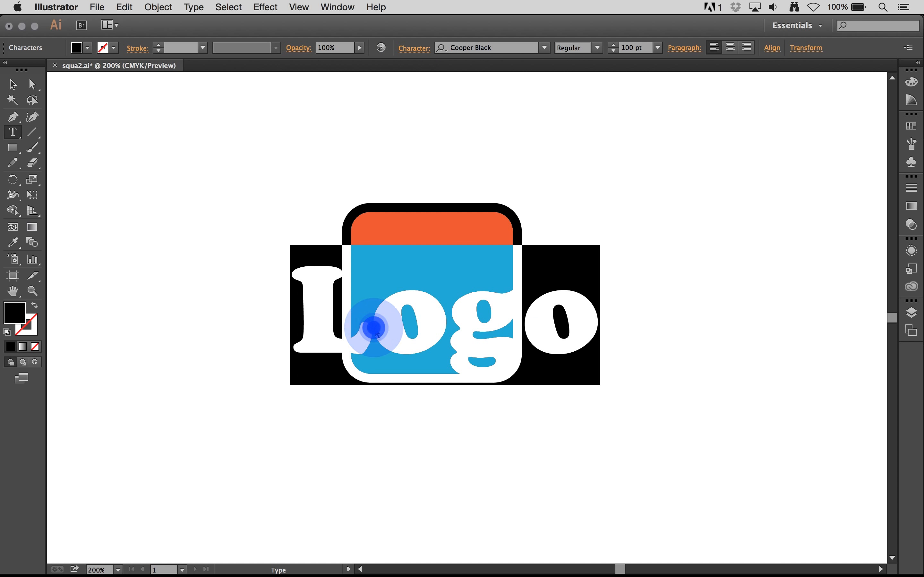
{"action": "left_click", "coordinate": [419, 50]}
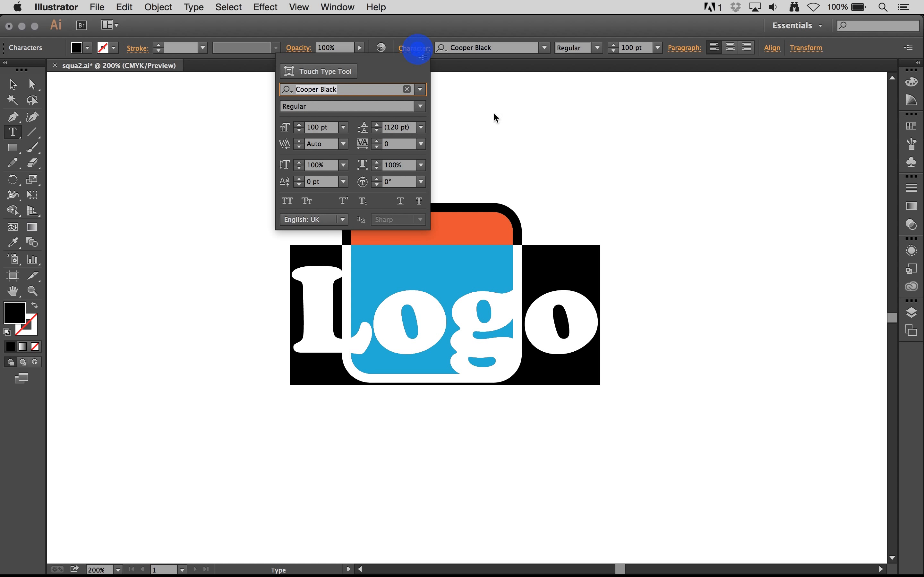
{"action": "left_click", "coordinate": [376, 148]}
{"action": "left_click", "coordinate": [376, 148]}
{"action": "left_click", "coordinate": [376, 147]}
{"action": "left_click", "coordinate": [376, 148]}
{"action": "left_click", "coordinate": [376, 147]}
{"action": "left_click", "coordinate": [376, 148]}
{"action": "left_click", "coordinate": [376, 147]}
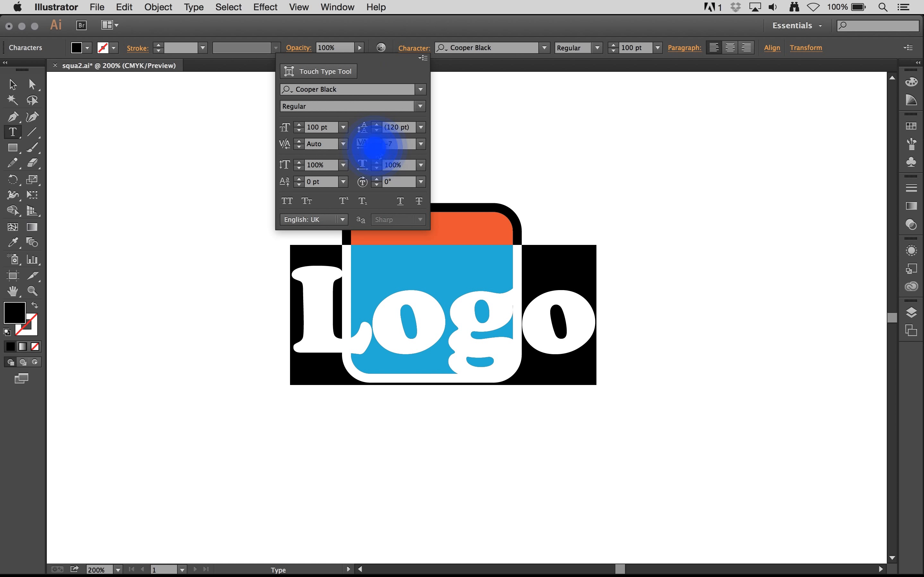
{"action": "left_click", "coordinate": [376, 148]}
{"action": "left_click", "coordinate": [376, 148]}
{"action": "left_click", "coordinate": [376, 148]}
{"action": "left_click", "coordinate": [376, 148]}
{"action": "left_click", "coordinate": [376, 147]}
{"action": "left_click", "coordinate": [375, 148]}
{"action": "left_click", "coordinate": [376, 148]}
{"action": "left_click", "coordinate": [375, 148]}
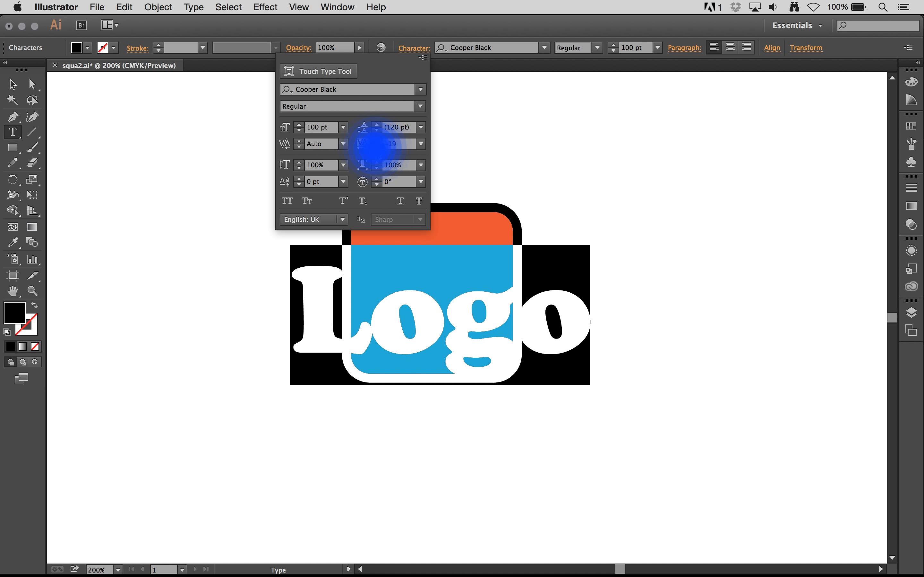
{"action": "left_click", "coordinate": [448, 330]}
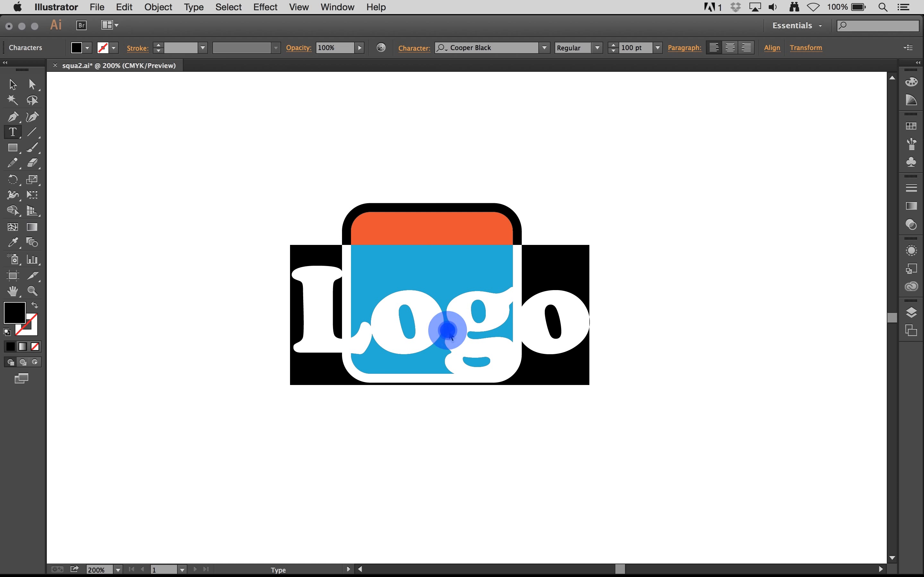
Set the kerning between the first "o" and the "g" of Logo to -29 and finish editing the text.
{"action": "left_click", "coordinate": [436, 315]}
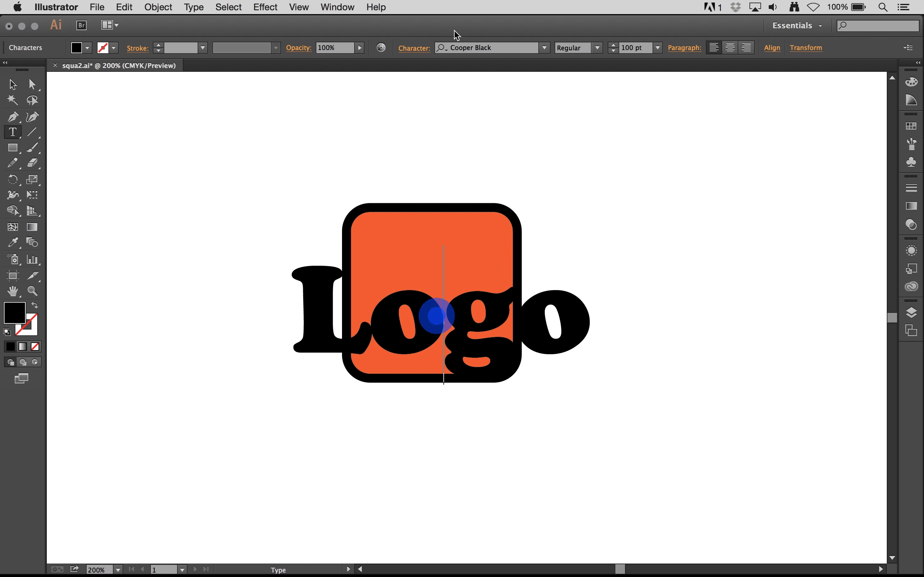
{"action": "left_click", "coordinate": [422, 50]}
{"action": "left_click", "coordinate": [299, 148]}
{"action": "left_click", "coordinate": [299, 148]}
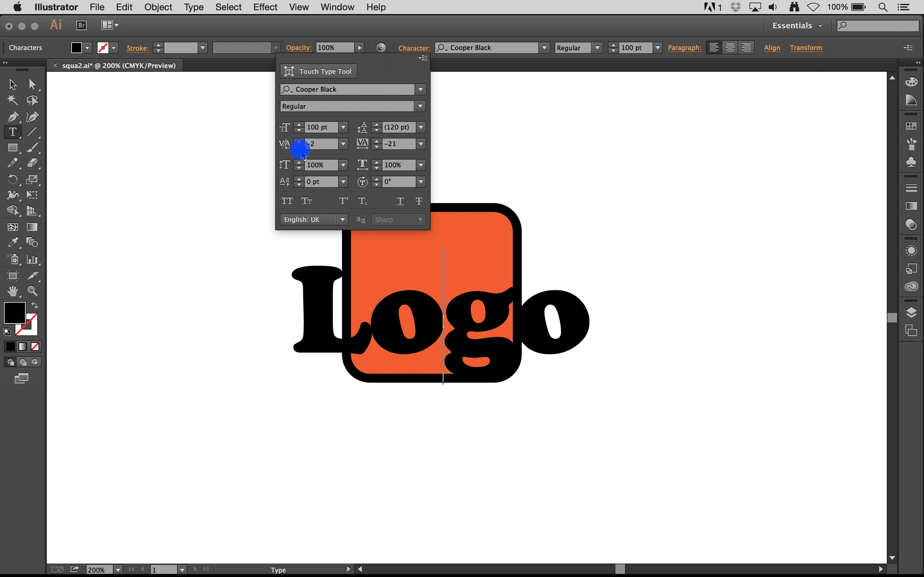
{"action": "left_click", "coordinate": [299, 148]}
{"action": "left_click", "coordinate": [299, 148]}
{"action": "left_click", "coordinate": [299, 148]}
{"action": "left_click", "coordinate": [299, 148]}
{"action": "left_click", "coordinate": [299, 147]}
{"action": "left_click", "coordinate": [299, 148]}
{"action": "left_click", "coordinate": [300, 148]}
{"action": "left_click", "coordinate": [299, 148]}
{"action": "left_click", "coordinate": [299, 148]}
{"action": "left_click", "coordinate": [299, 148]}
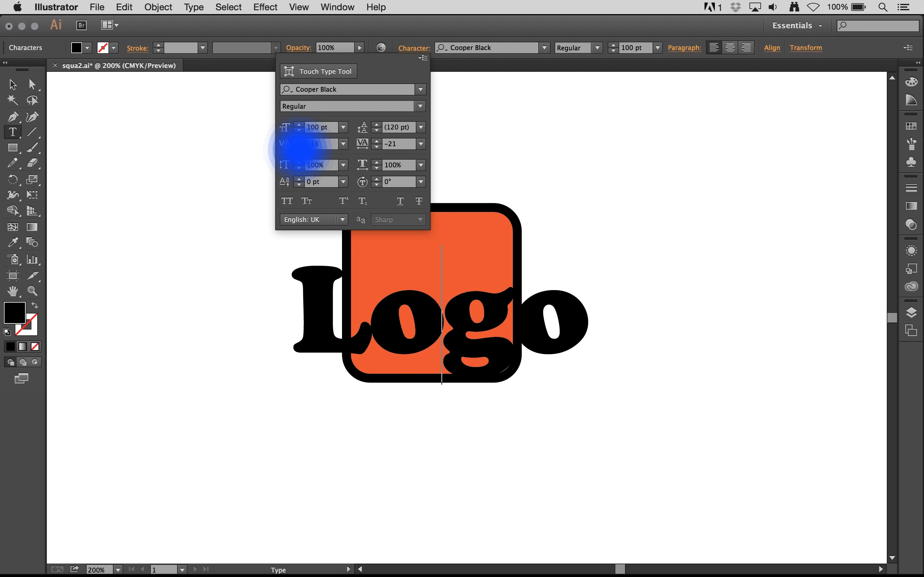
{"action": "left_click", "coordinate": [299, 148]}
{"action": "left_click", "coordinate": [299, 148]}
{"action": "left_click", "coordinate": [299, 148]}
{"action": "left_click", "coordinate": [300, 147]}
{"action": "left_click", "coordinate": [299, 148]}
{"action": "left_click", "coordinate": [299, 148]}
{"action": "left_click", "coordinate": [299, 148]}
{"action": "left_click", "coordinate": [299, 148]}
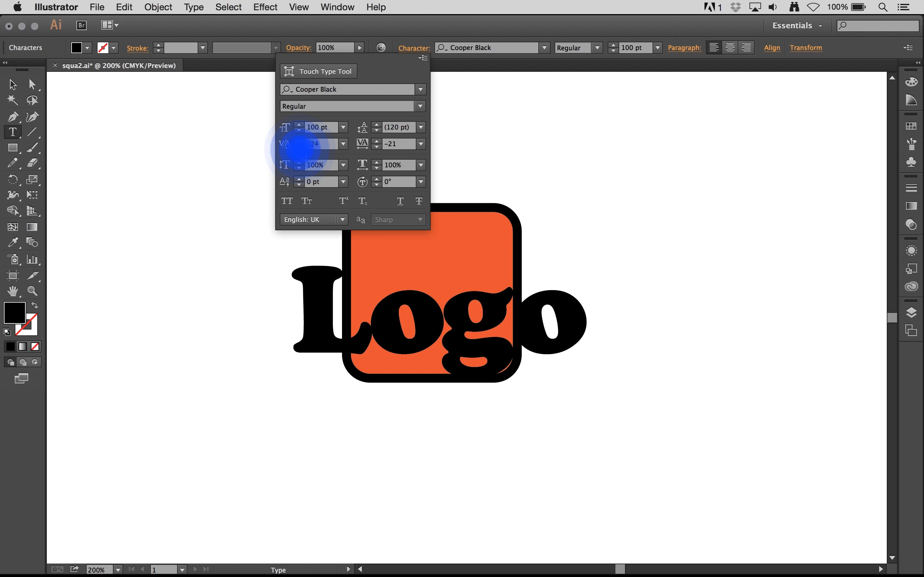
{"action": "left_click", "coordinate": [299, 148]}
{"action": "left_click", "coordinate": [299, 148]}
{"action": "left_click", "coordinate": [299, 148]}
{"action": "left_click", "coordinate": [299, 148]}
{"action": "left_click", "coordinate": [299, 148]}
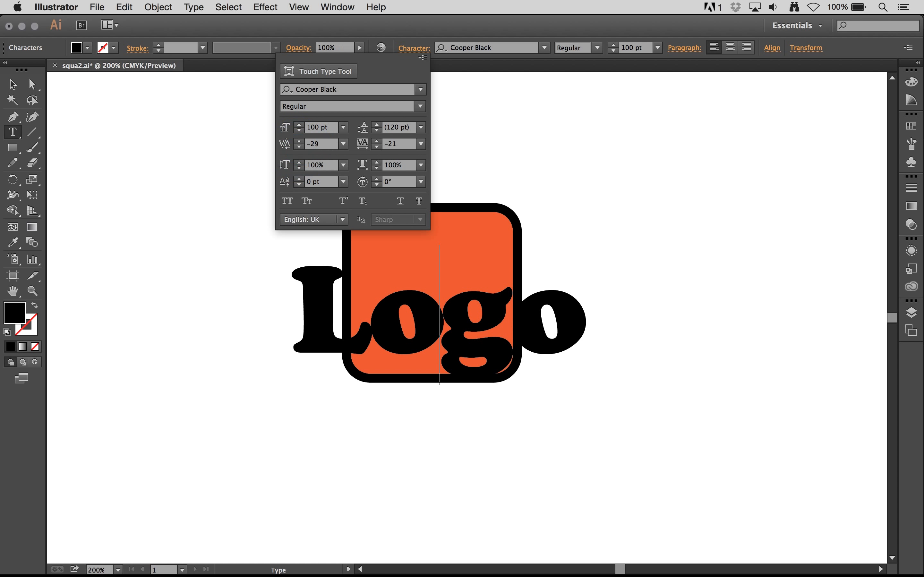
{"action": "left_click", "coordinate": [415, 53]}
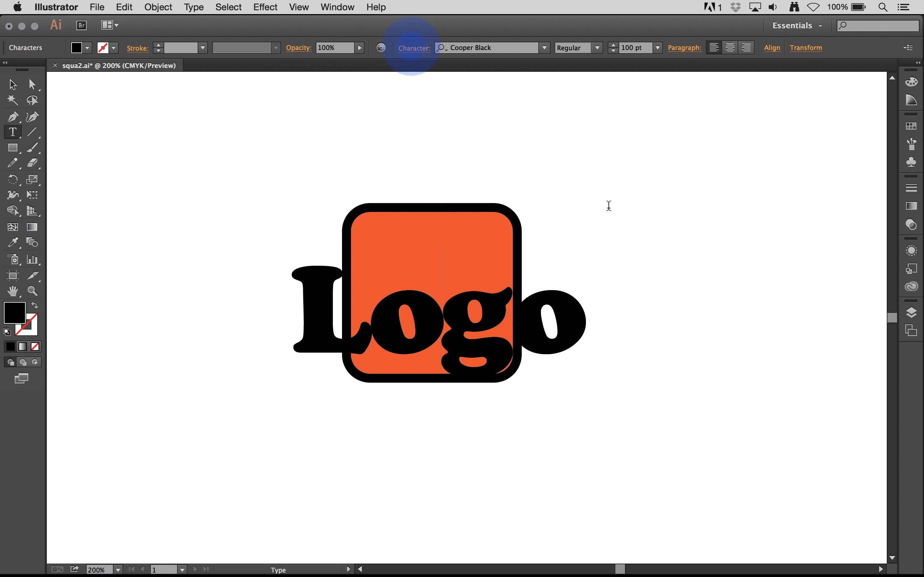
{"action": "left_click", "coordinate": [12, 84]}
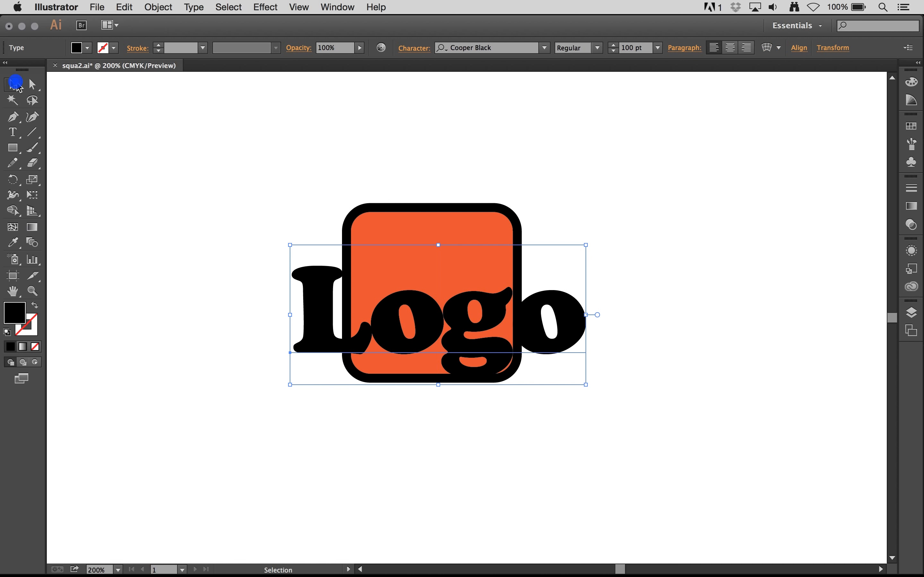
Deselect the Logo text, save squa2.ai and switch to Photoshop to check the linked squa2 layer.
{"action": "left_click", "coordinate": [145, 177]}
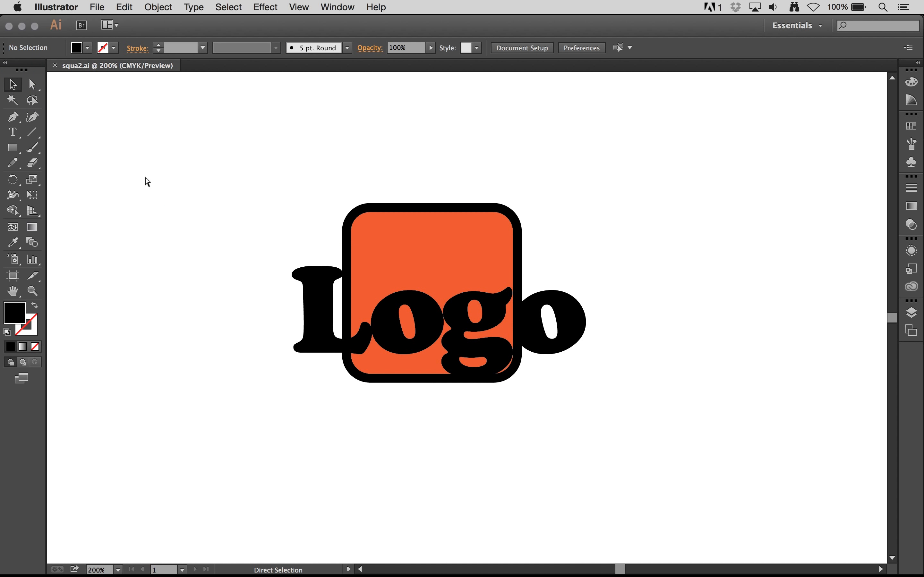
{"action": "key", "text": "super+Tab"}
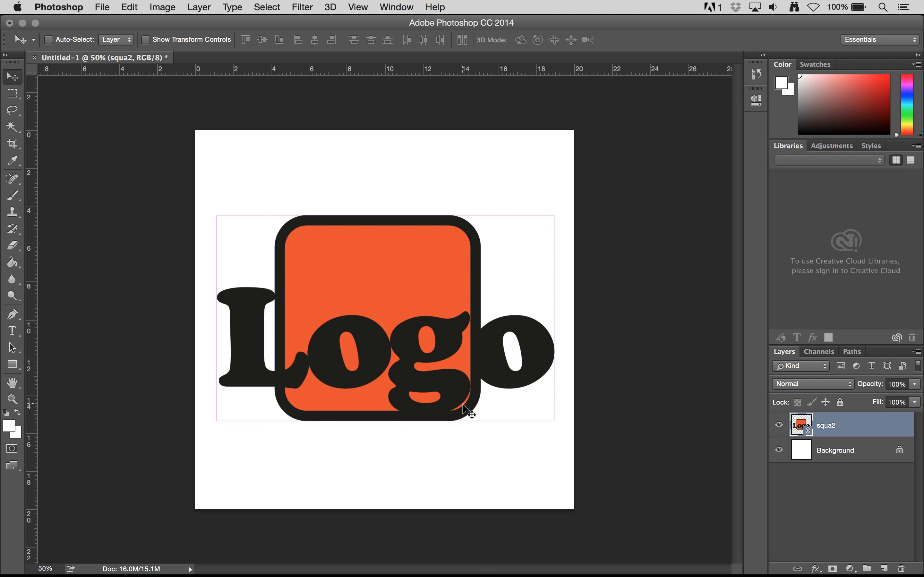
Return to Illustrator, nudge the Logo text slightly to the right, save squa2.ai and switch back to Photoshop to update the link.
{"action": "key", "text": "super+Tab"}
{"action": "left_click_drag", "start_coordinate": [426, 333], "coordinate": [430, 333]}
{"action": "key", "text": "super+s"}
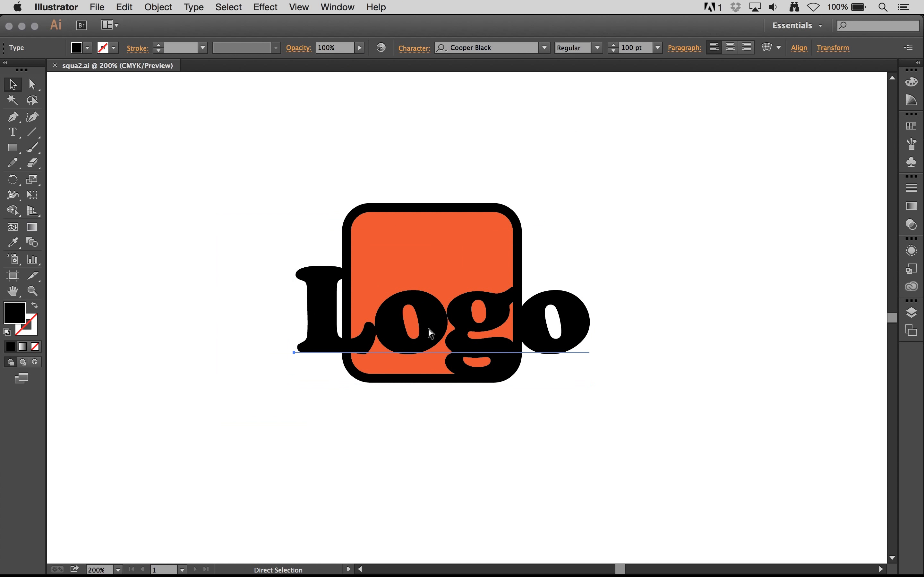
{"action": "key", "text": "super+Tab"}
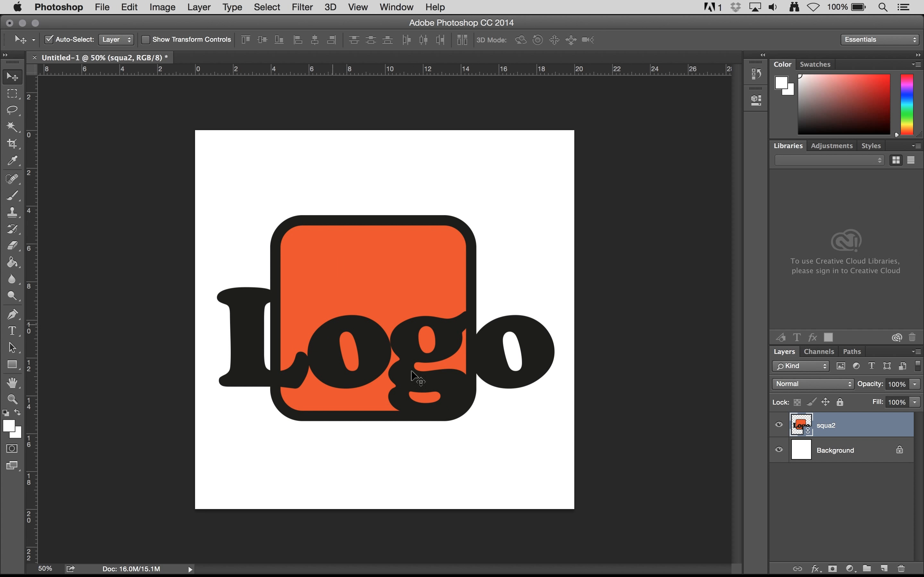
Free-transform the linked squa2 layer to about 227.6% scale and move it lower on the canvas, centred at about X 1181.5, Y 1473.5 px.
{"action": "left_click_drag", "start_coordinate": [406, 332], "coordinate": [413, 335]}
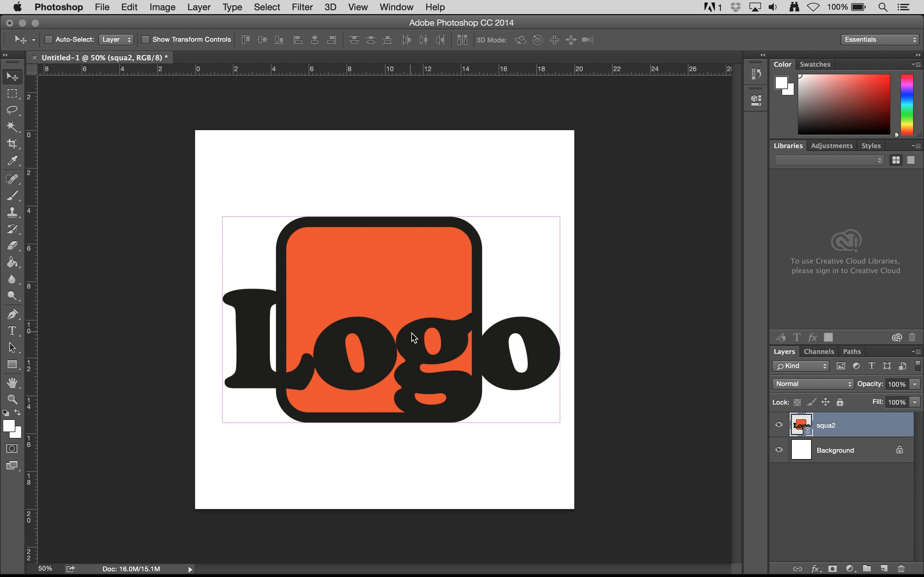
{"action": "key", "text": "super+t"}
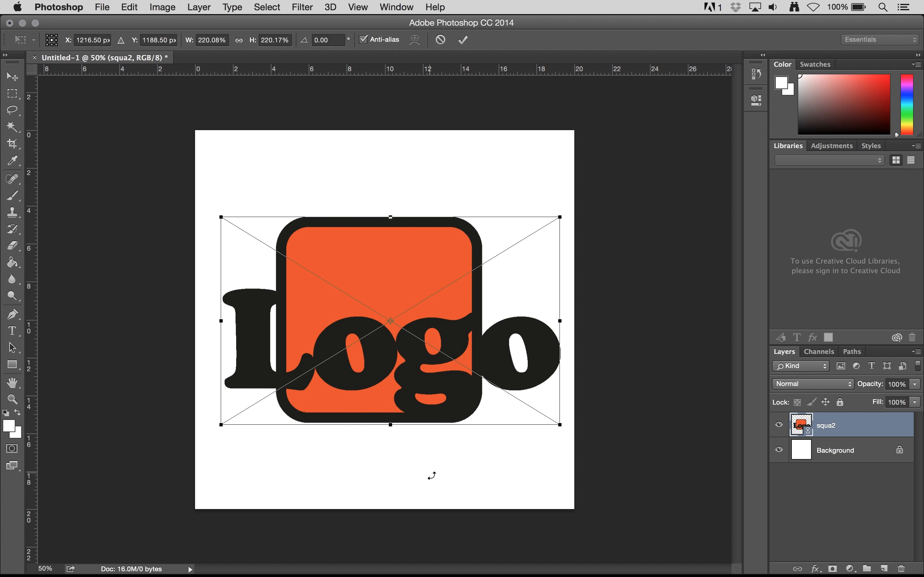
{"action": "left_click", "coordinate": [129, 7]}
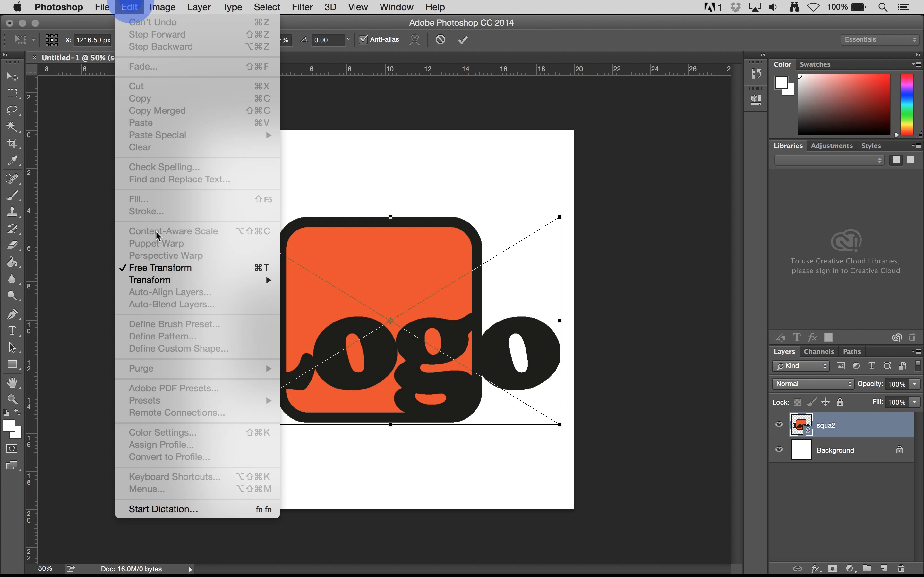
{"action": "mouse_move", "coordinate": [156, 282]}
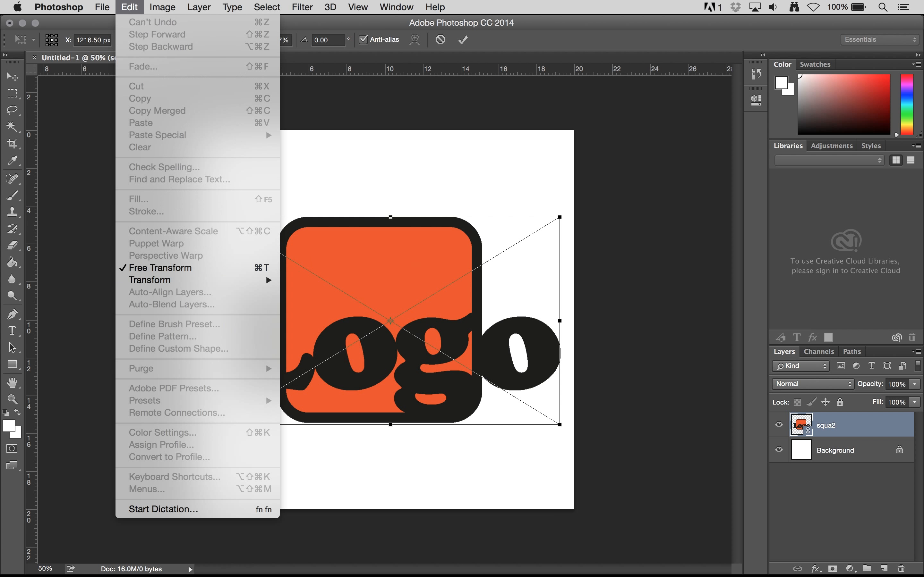
{"action": "left_click", "coordinate": [357, 156]}
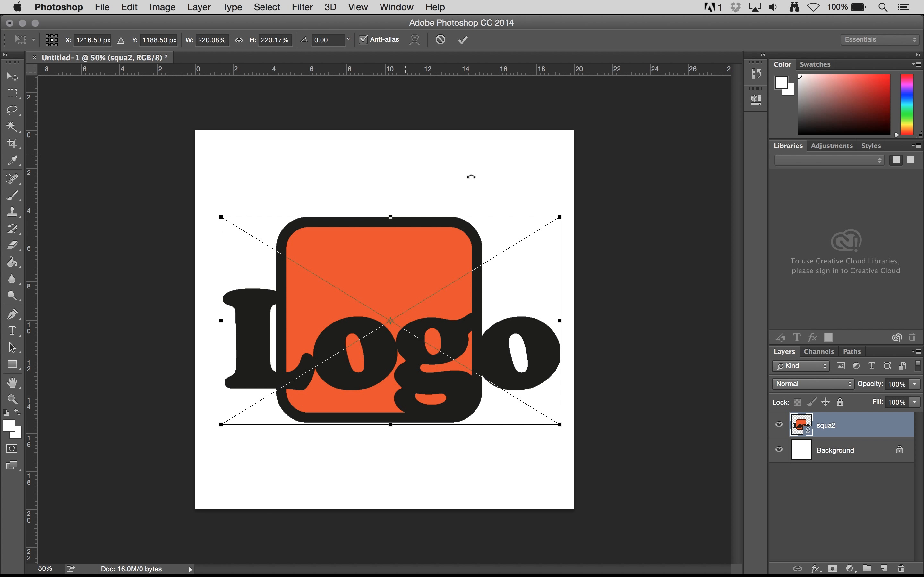
{"action": "left_click_drag", "start_coordinate": [558, 217], "coordinate": [541, 228]}
{"action": "left_click_drag", "start_coordinate": [401, 373], "coordinate": [401, 419]}
{"action": "left_click_drag", "start_coordinate": [545, 277], "coordinate": [565, 259]}
{"action": "left_click_drag", "start_coordinate": [427, 409], "coordinate": [423, 409]}
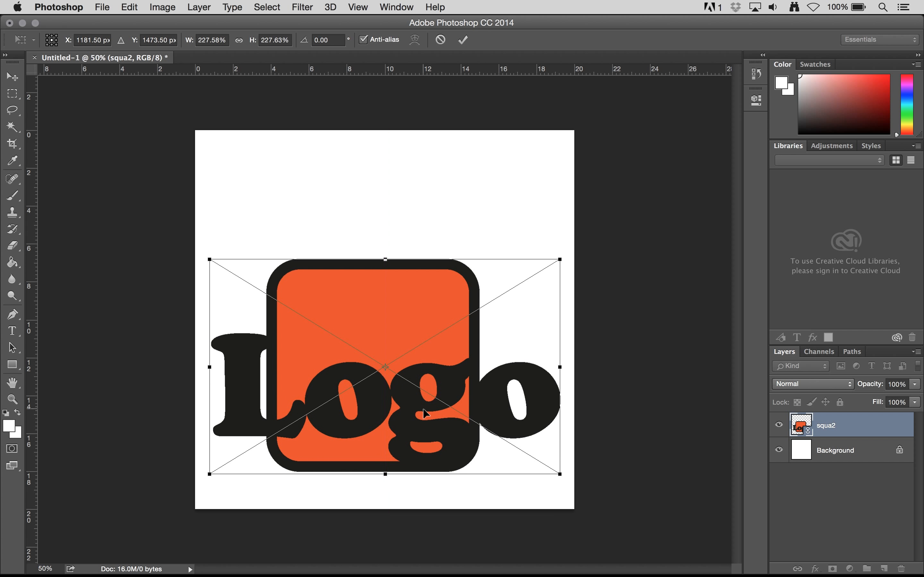
{"action": "left_click", "coordinate": [463, 40]}
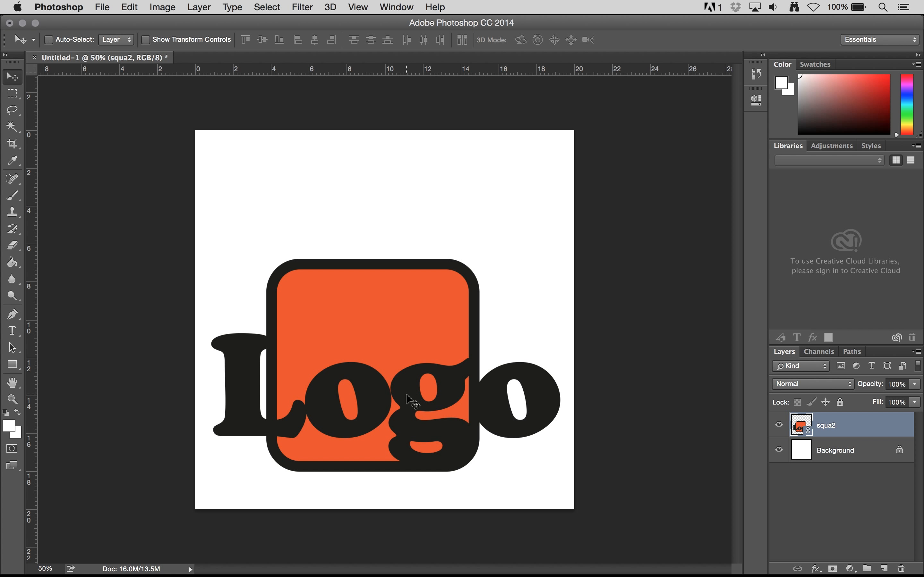
{"action": "key", "text": "super"}
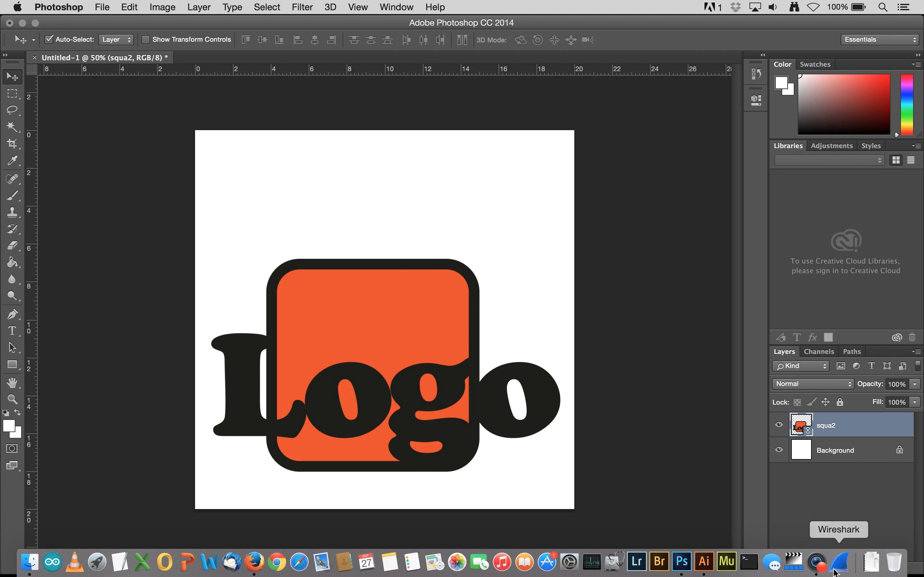
{"action": "right_click", "coordinate": [819, 565]}
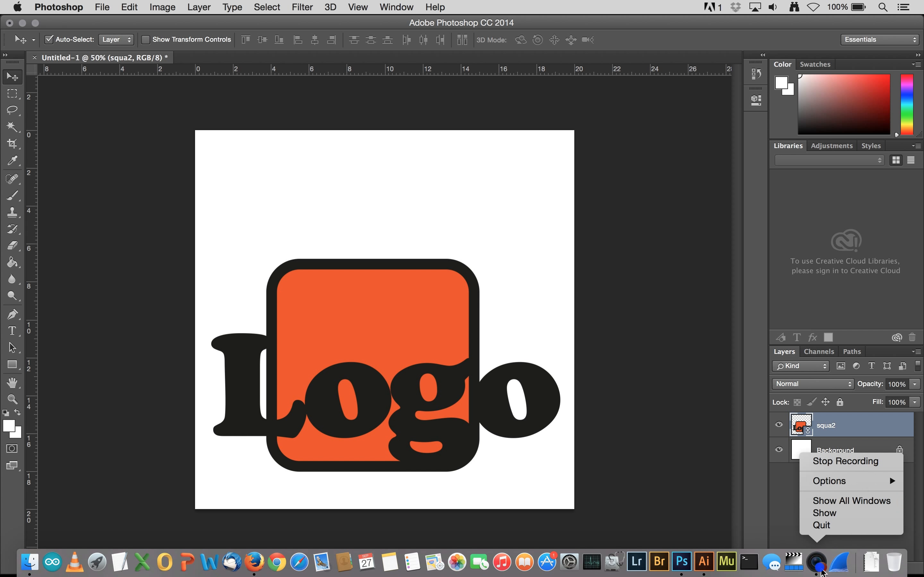
{"action": "left_click", "coordinate": [839, 465]}
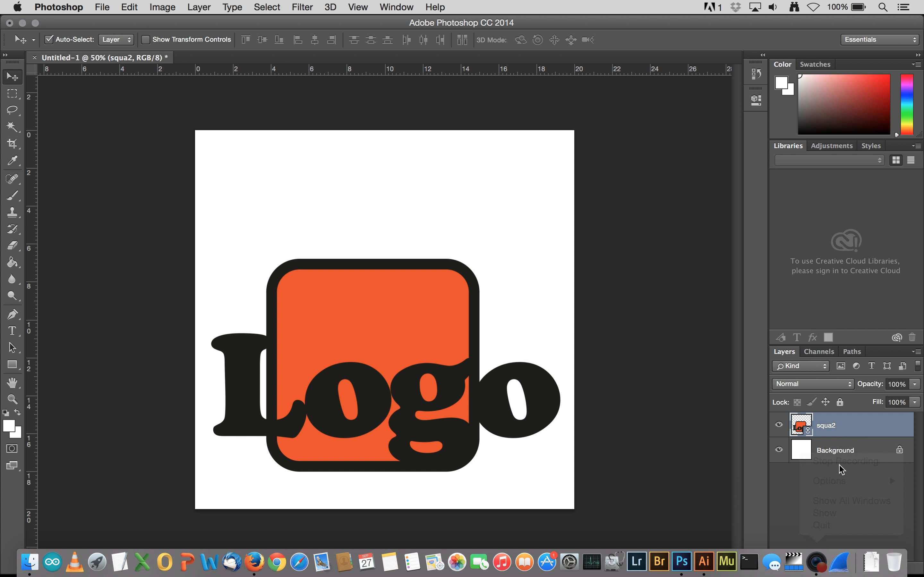